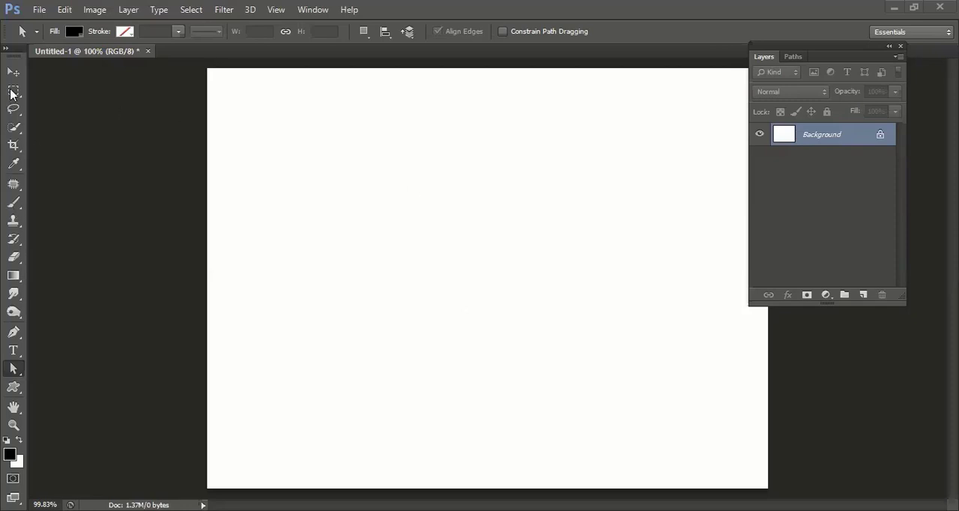
Draw a large elliptical selection in the upper middle of the canvas with the Elliptical Marquee tool and add a new layer
left_click(11, 91)
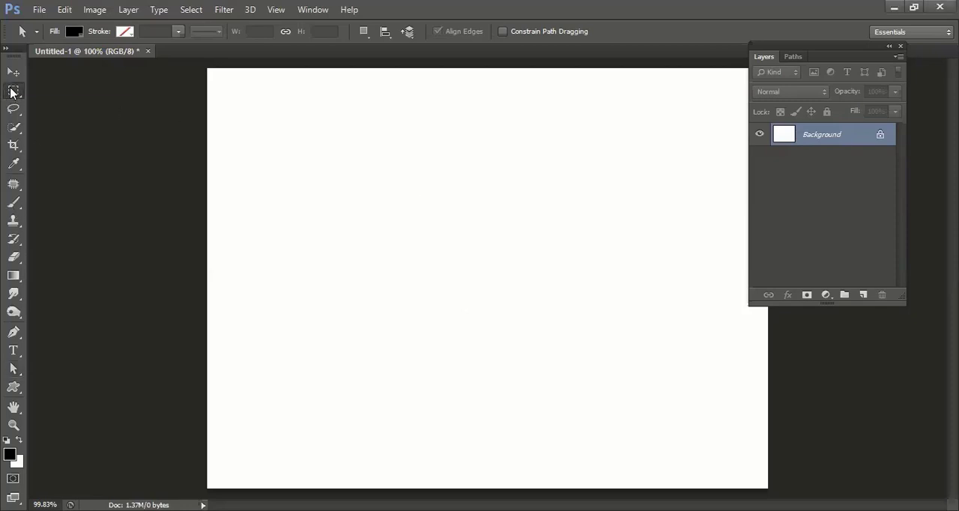
right_click(10, 91)
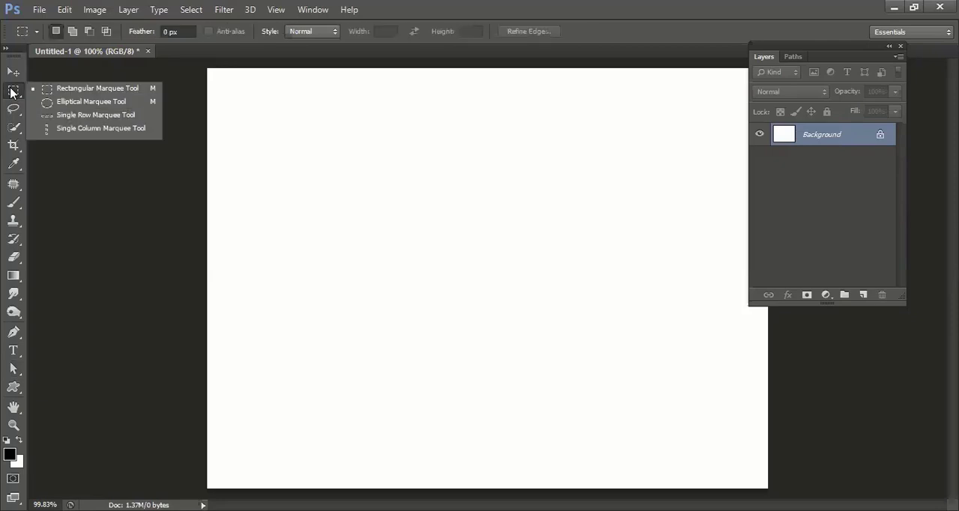
left_click(46, 101)
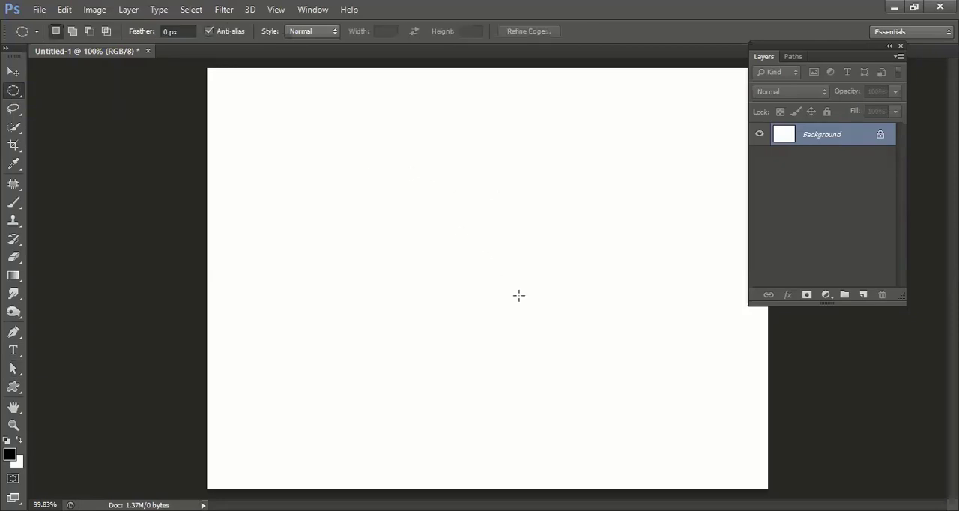
left_click_drag(346, 142, 558, 339)
left_click(863, 294)
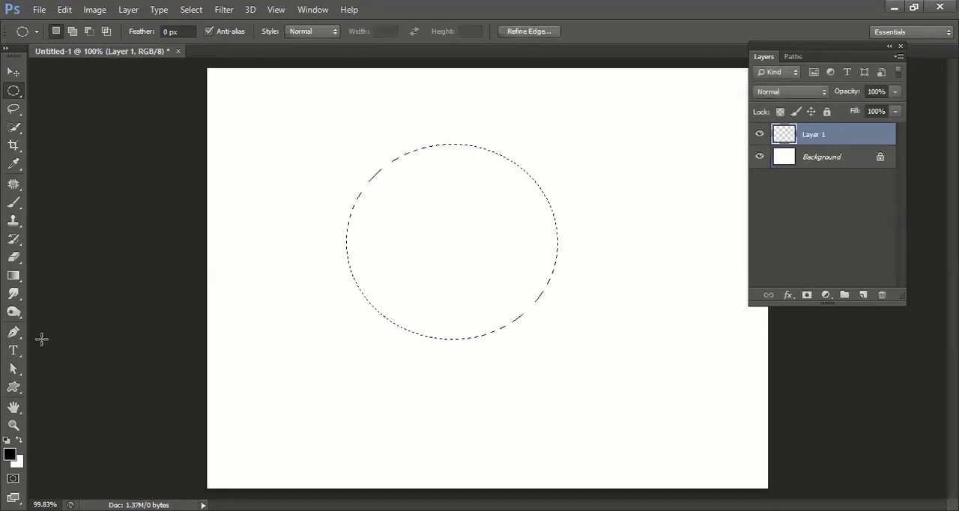
Try filling the elliptical selection with black using the Paint Bucket tool
left_click(13, 277)
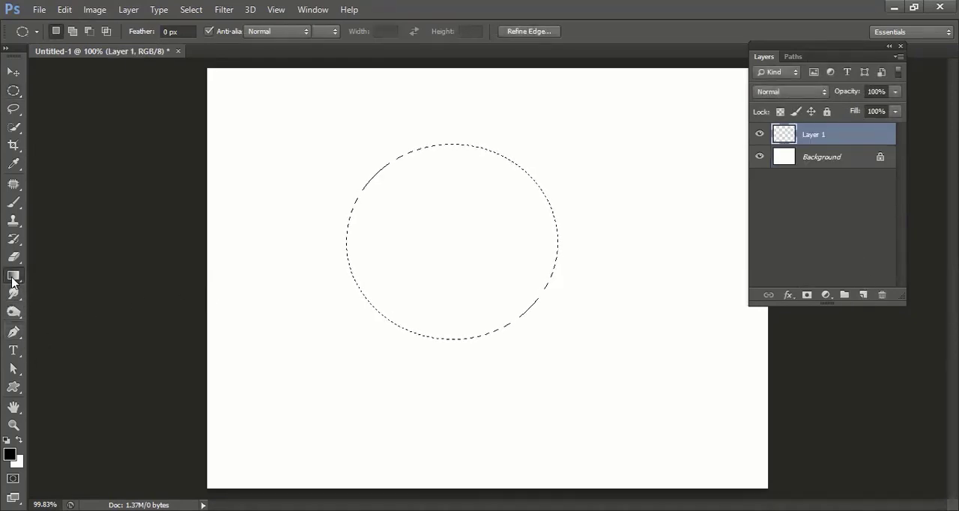
right_click(12, 279)
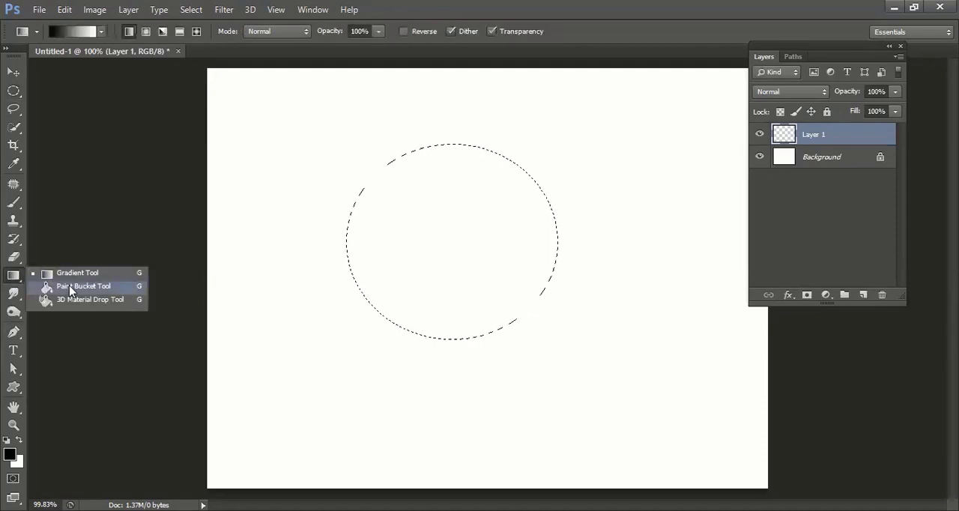
left_click(46, 290)
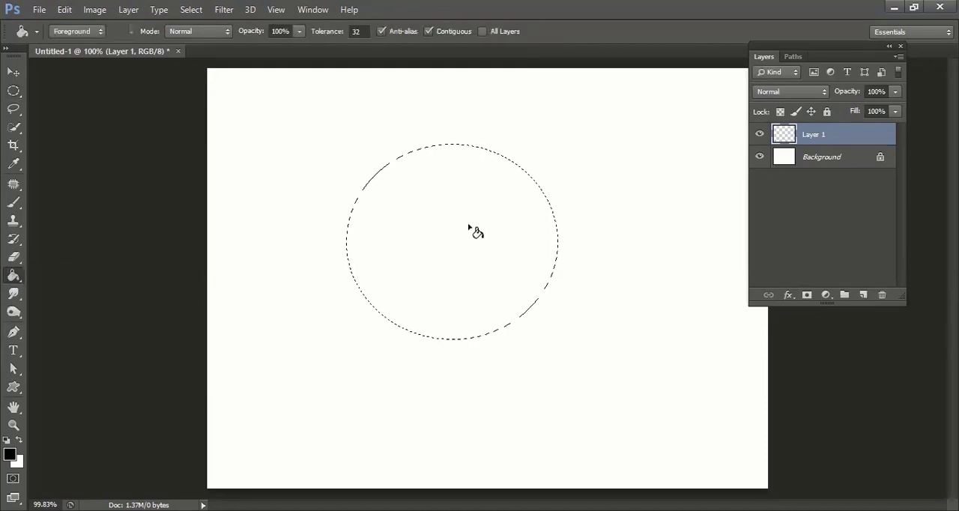
left_click(466, 225)
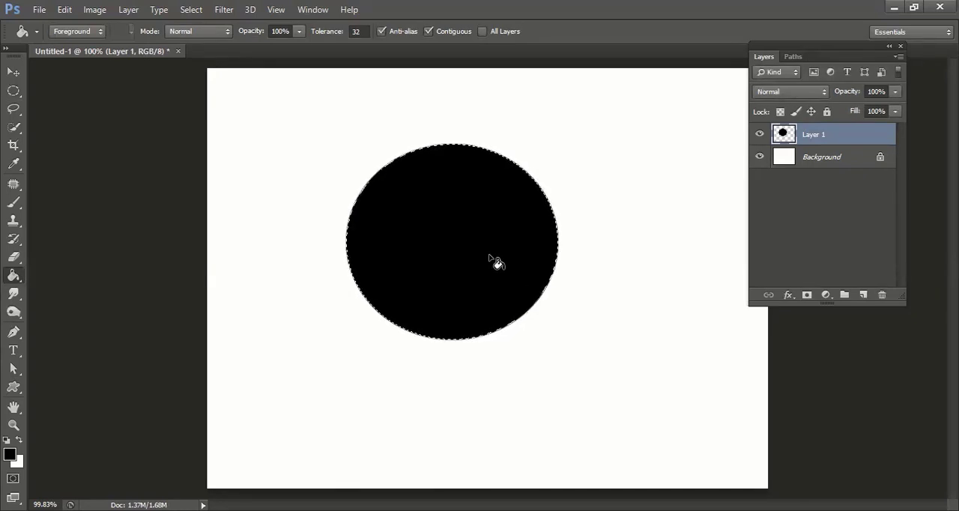
key("Delete")
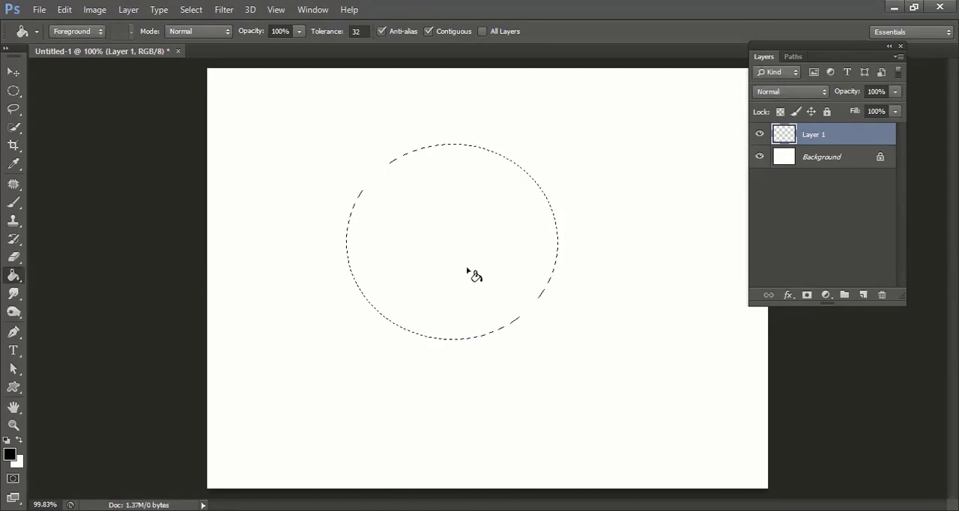
Set up a Stroke for the elliptical selection with a width of 5 px and the dark blue colour 0b1773
left_click(60, 10)
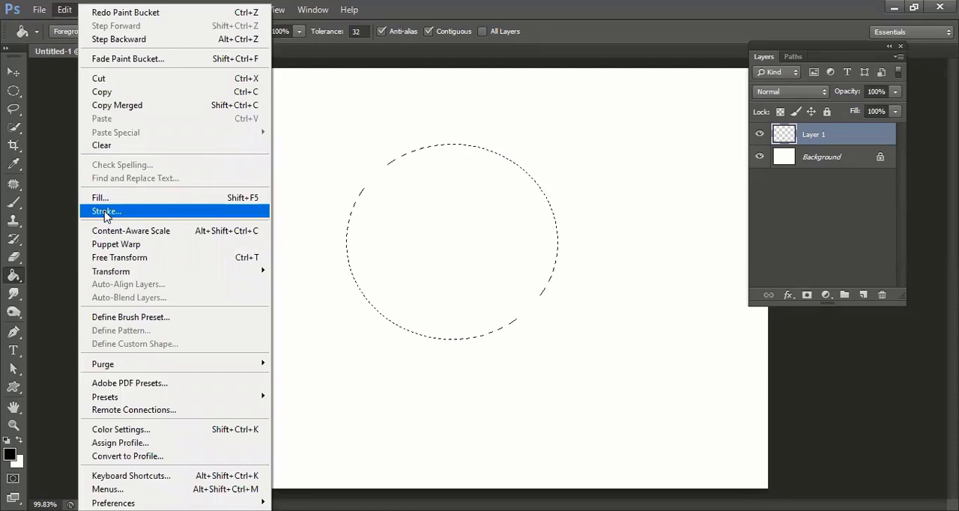
left_click(106, 215)
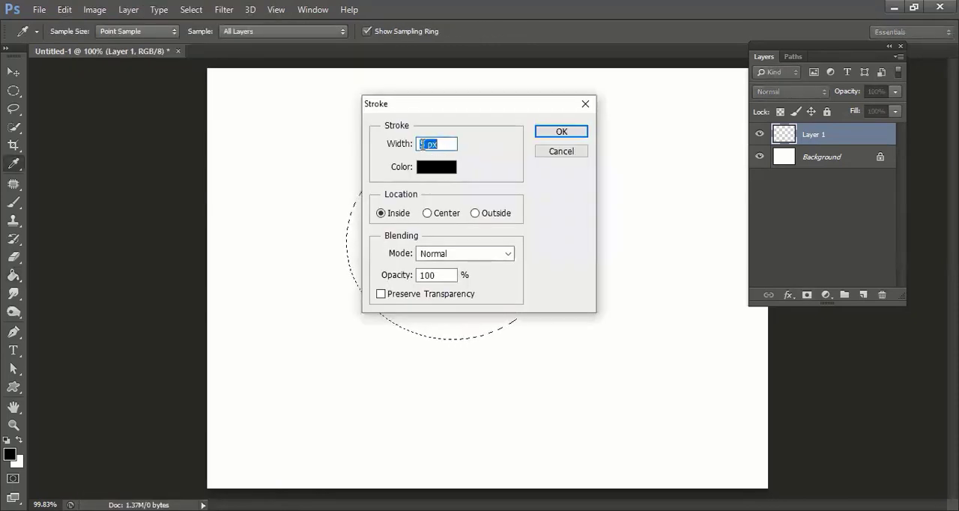
left_click_drag(417, 143, 425, 144)
left_click(429, 175)
left_click(450, 349)
left_click(398, 321)
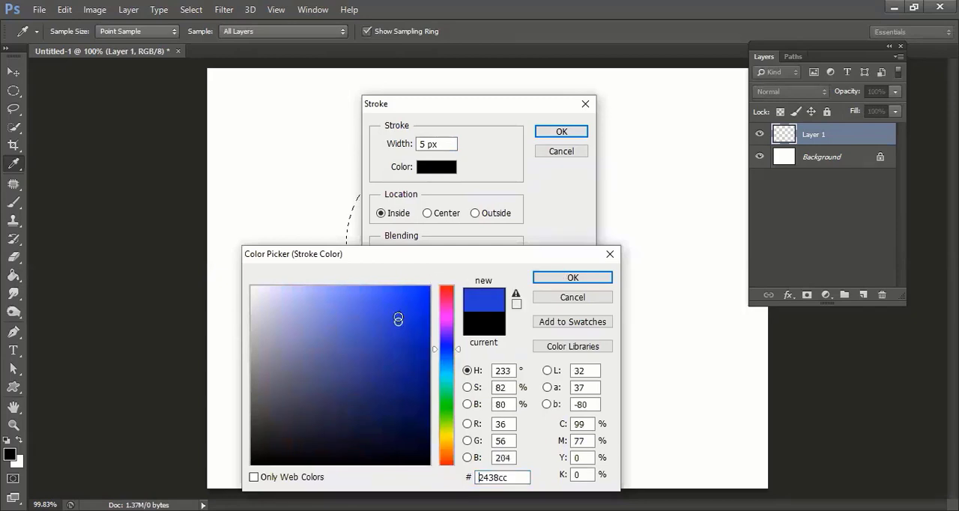
left_click(412, 384)
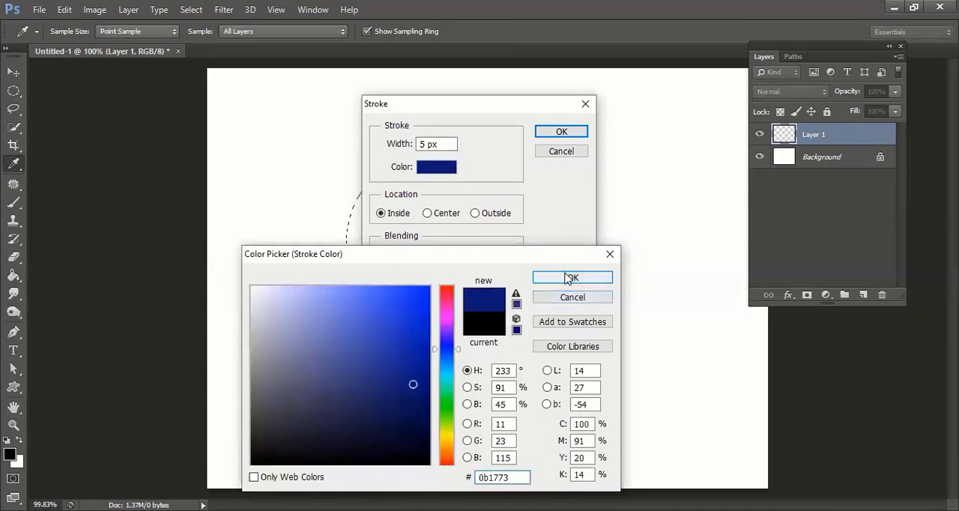
left_click(571, 277)
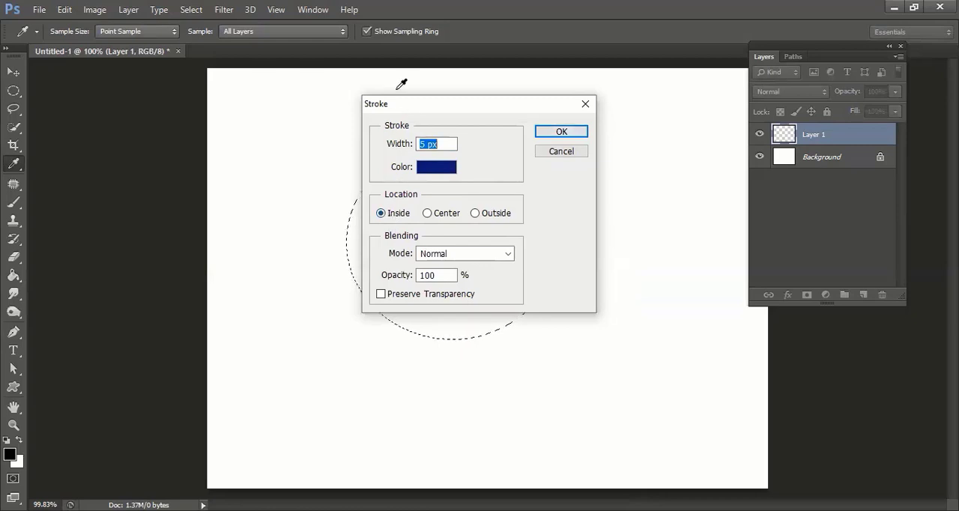
Set the stroke's location to Outside and apply it to the elliptical selection
left_click_drag(523, 112, 659, 114)
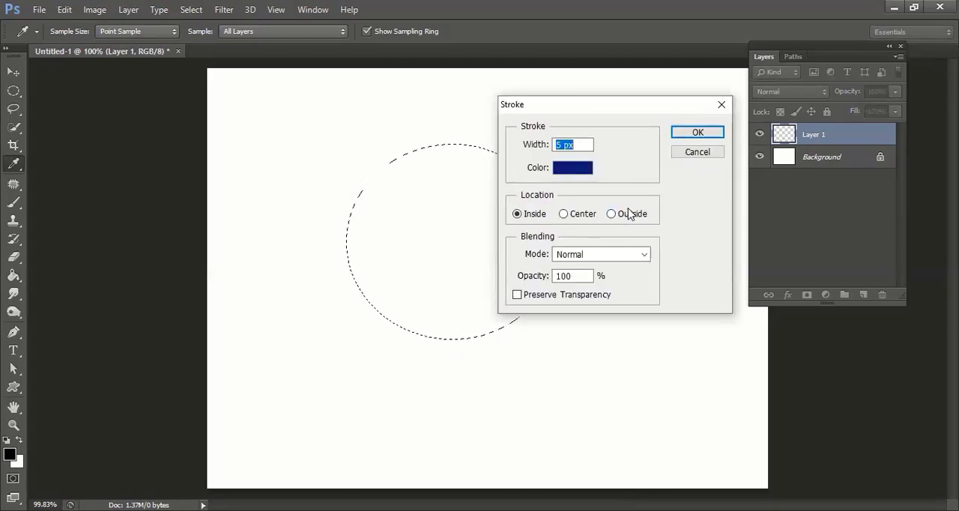
left_click(630, 213)
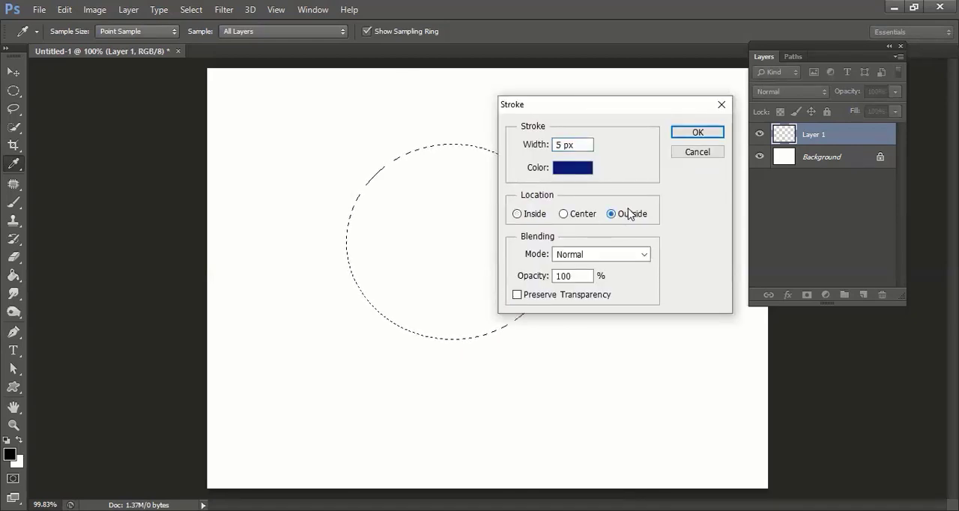
left_click(681, 134)
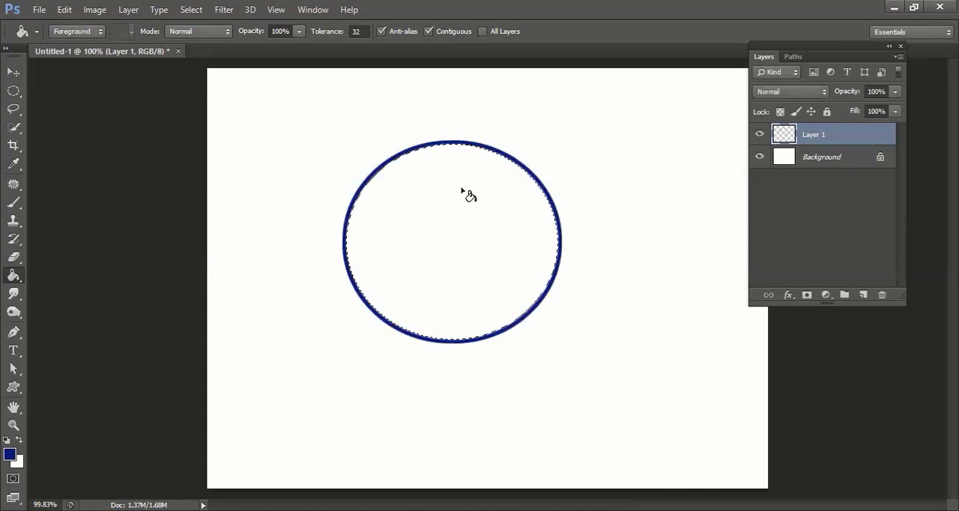
Deselect the ellipse and check its outline against transparency by briefly hiding the Background layer
key("ctrl+d")
left_click(759, 157)
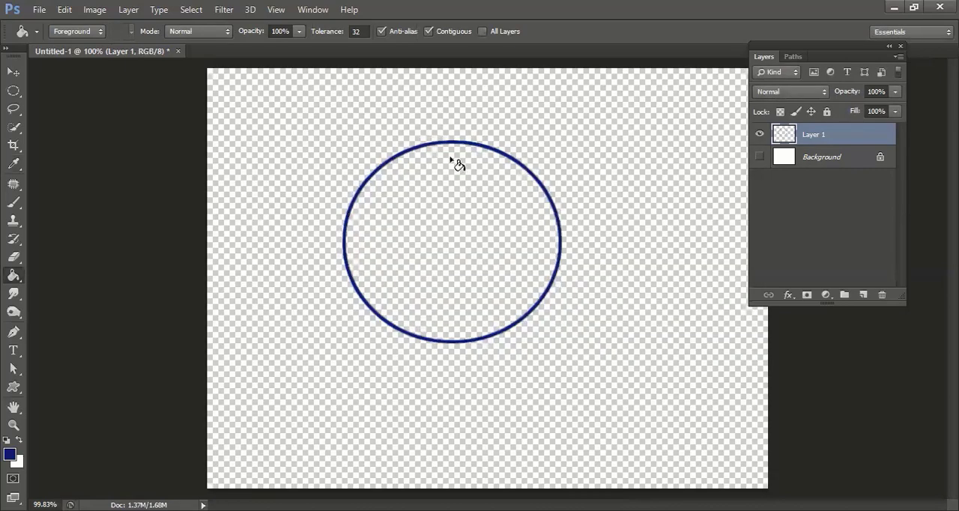
left_click(759, 157)
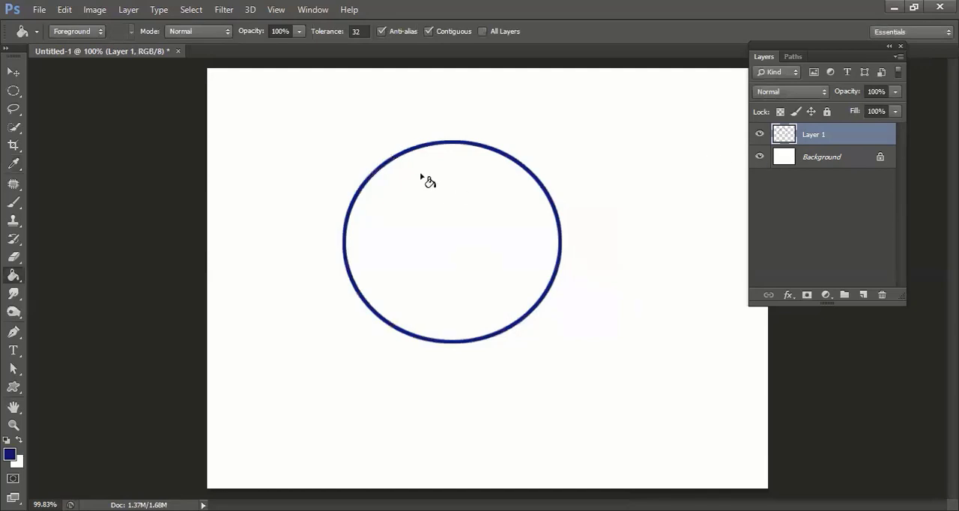
Move the blue ellipse outline toward the upper left of the canvas and hide Layer 1
key("v")
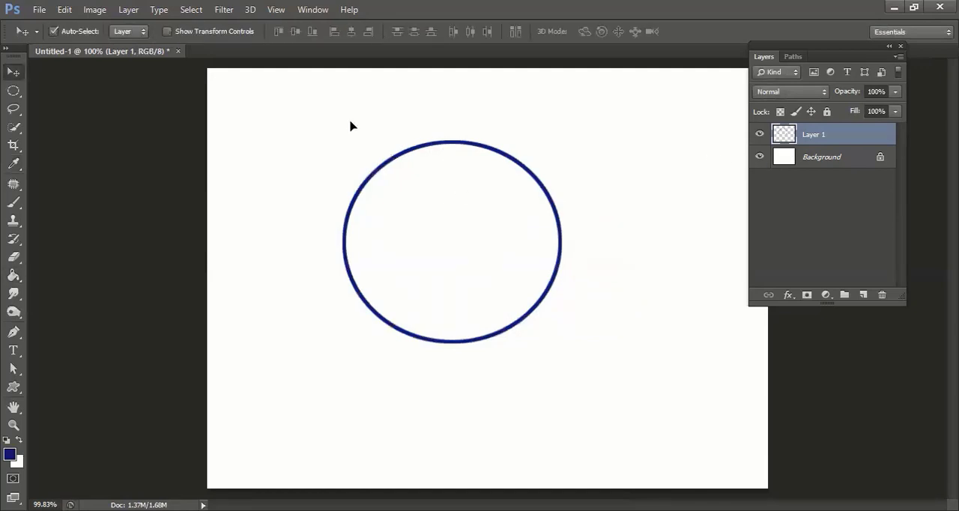
key("ctrl+z")
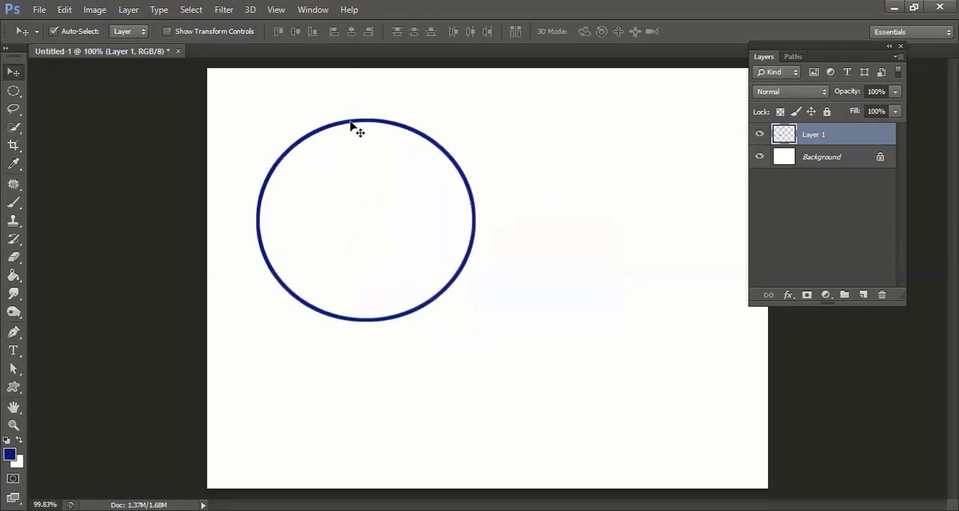
left_click(759, 134)
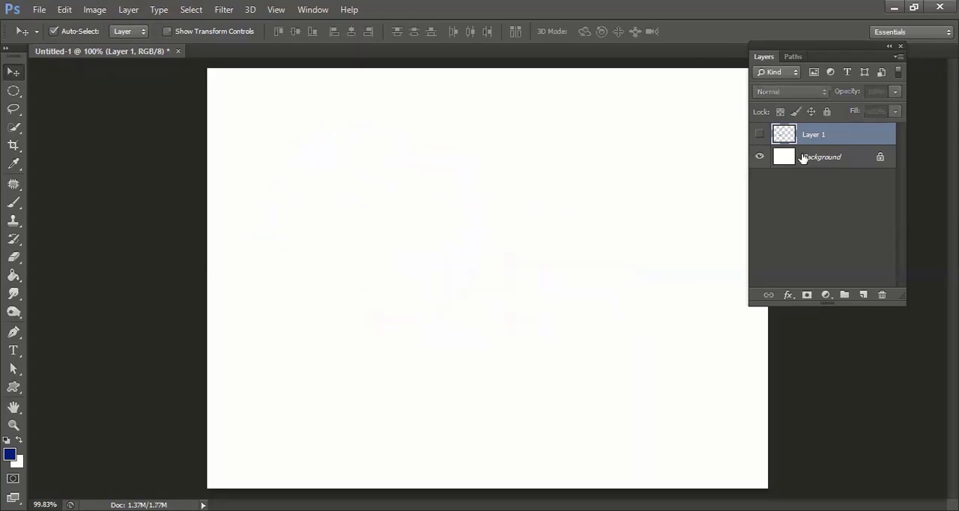
Reset the colours to their defaults and fill the Background layer with the black foreground colour
left_click(804, 158)
key("d")
key("alt+BackSpace")
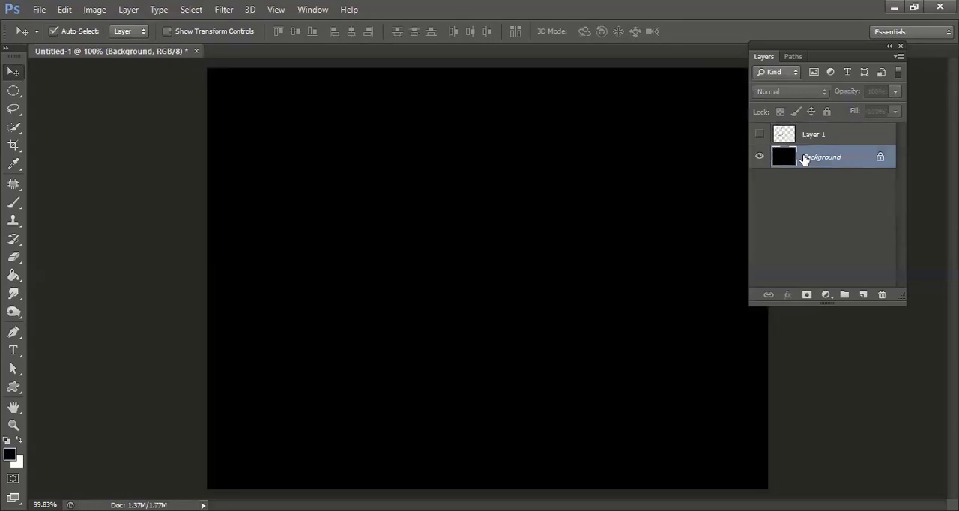
Add a new layer above Layer 1 and draw a circular selection on it with a feather of 15 px
left_click(812, 137)
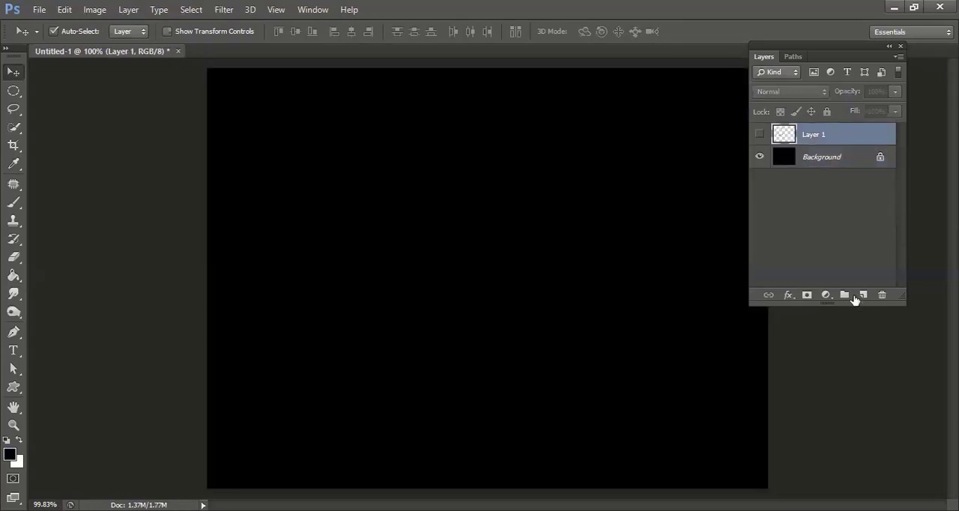
left_click(862, 296)
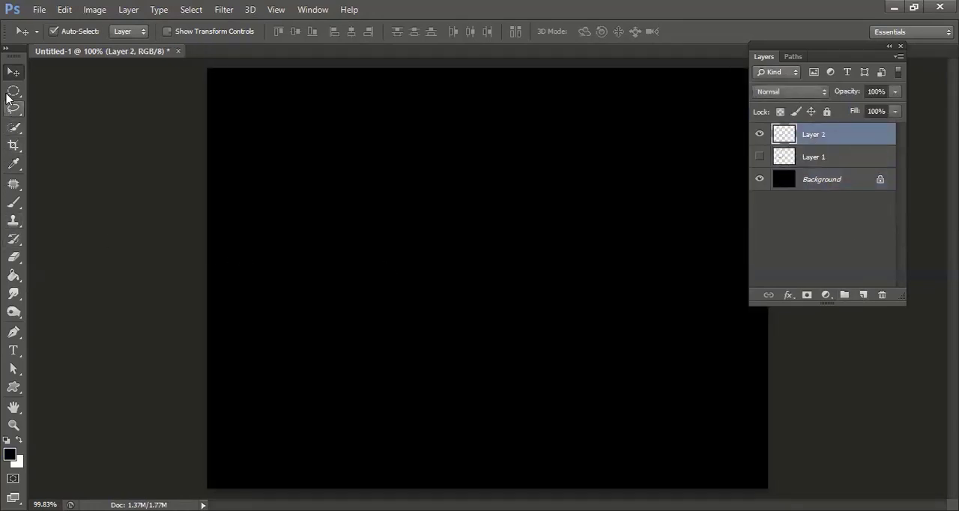
left_click(9, 90)
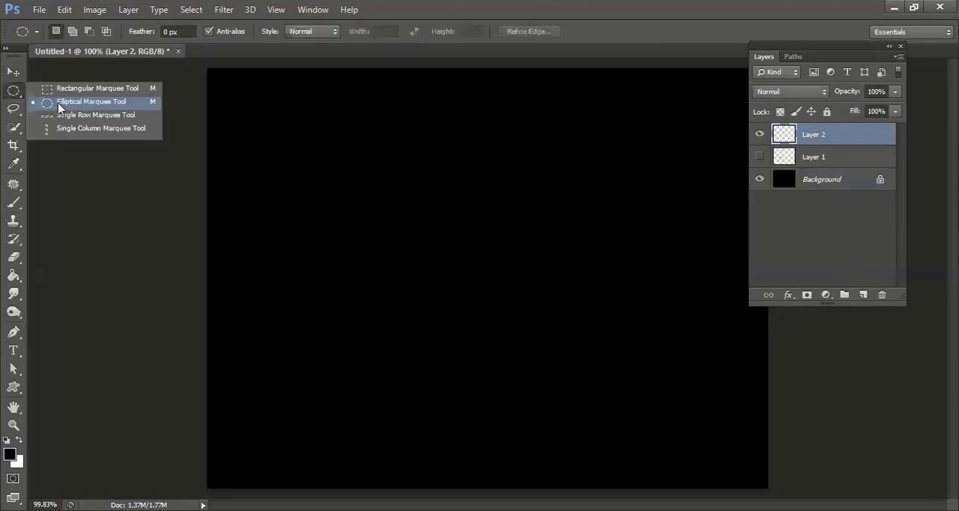
left_click(60, 107)
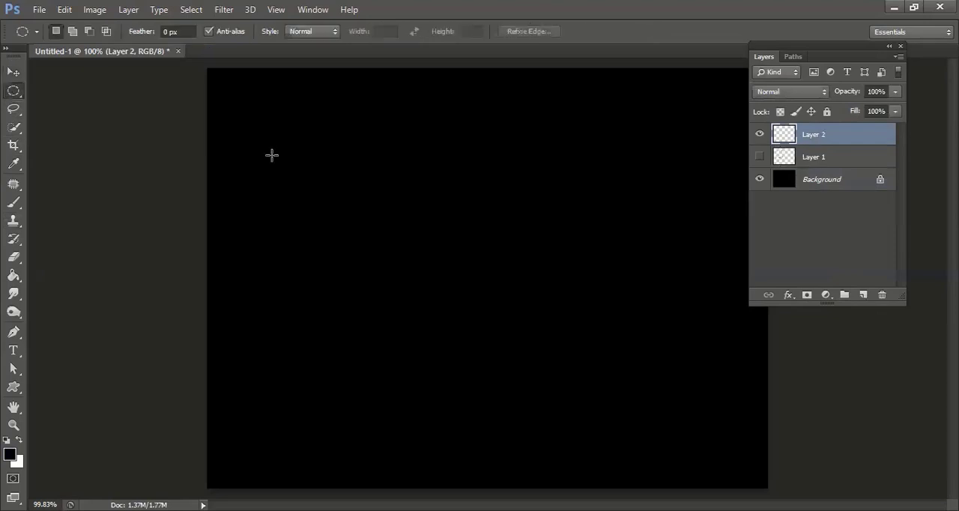
left_click(164, 31)
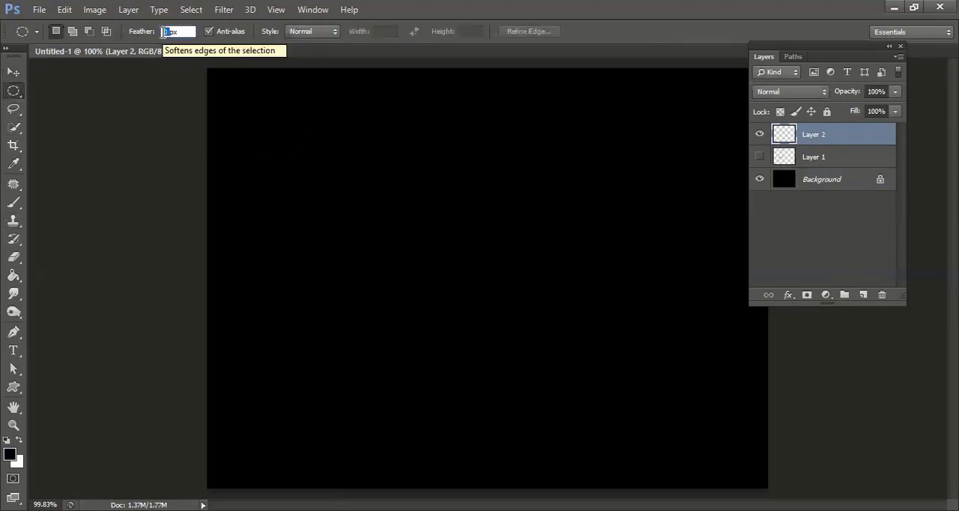
type("15")
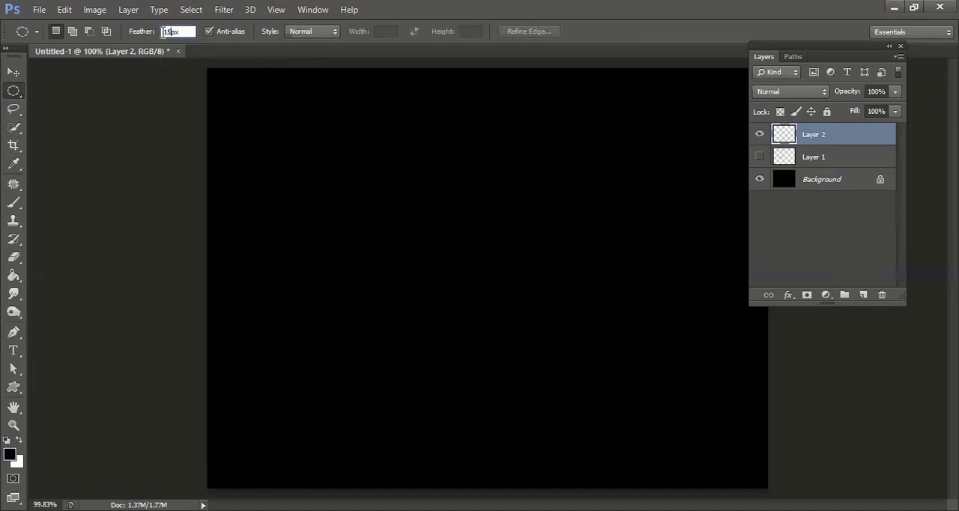
key("Return")
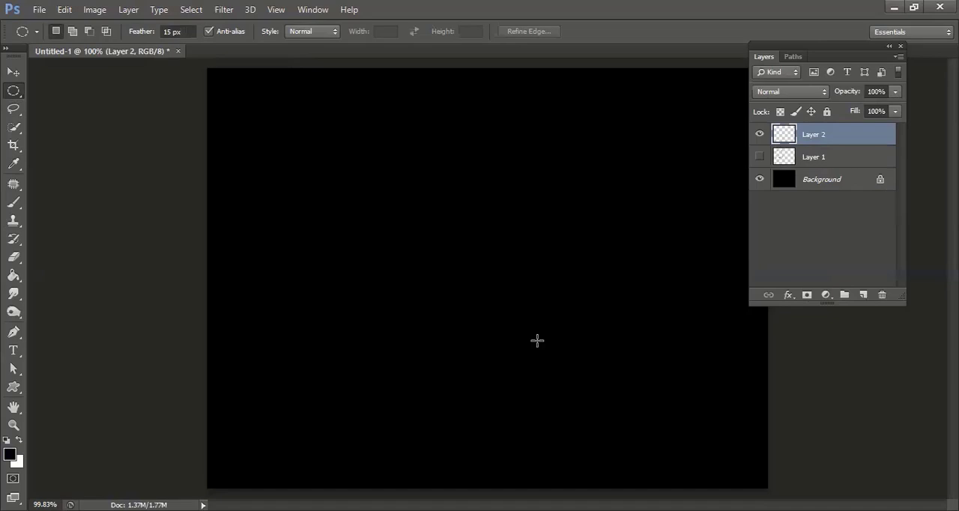
left_click_drag(313, 130, 537, 340)
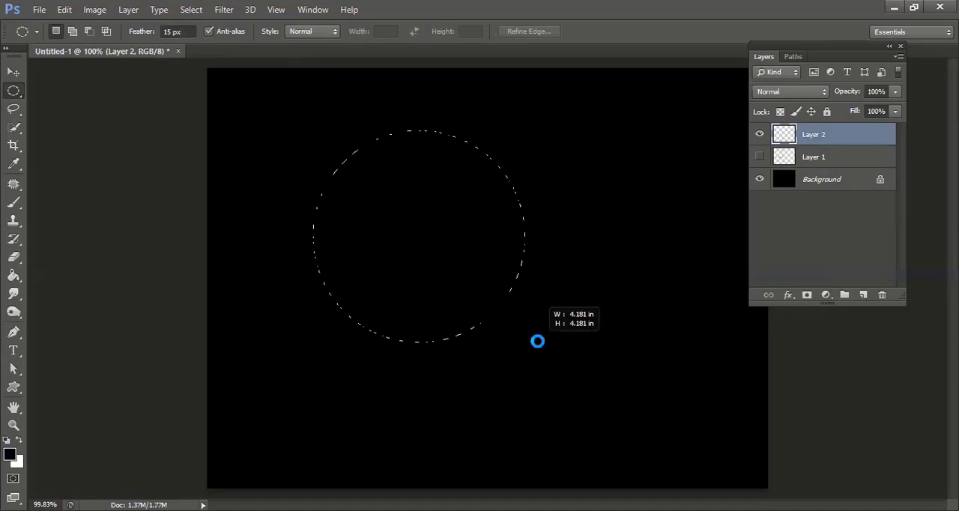
Stroke the feathered circular selection on Layer 2 in white (ffffff), 10 px wide and placed outside, and deselect it
left_click(65, 11)
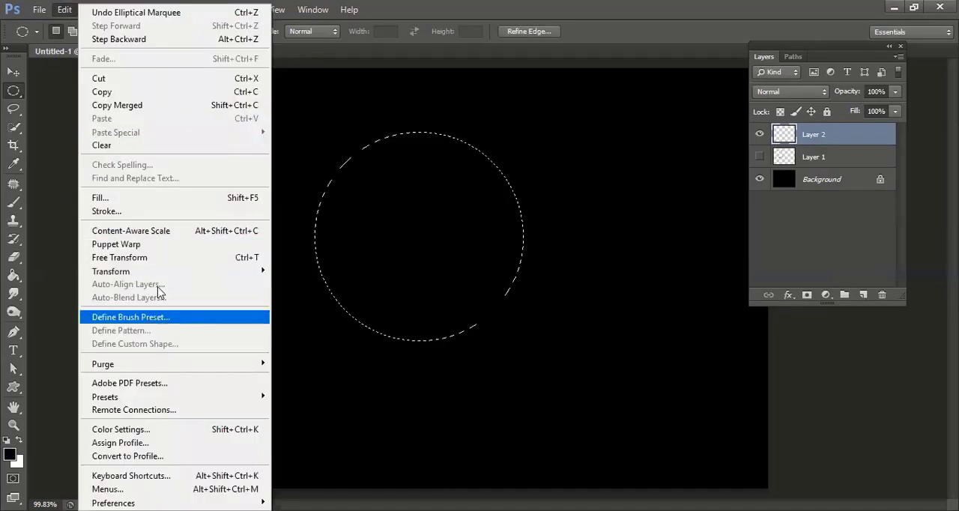
left_click(152, 213)
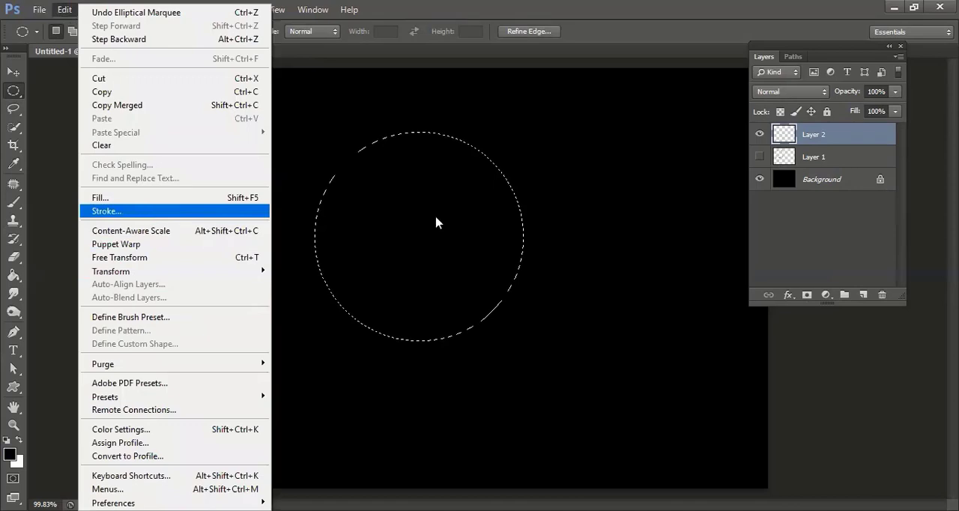
left_click(571, 175)
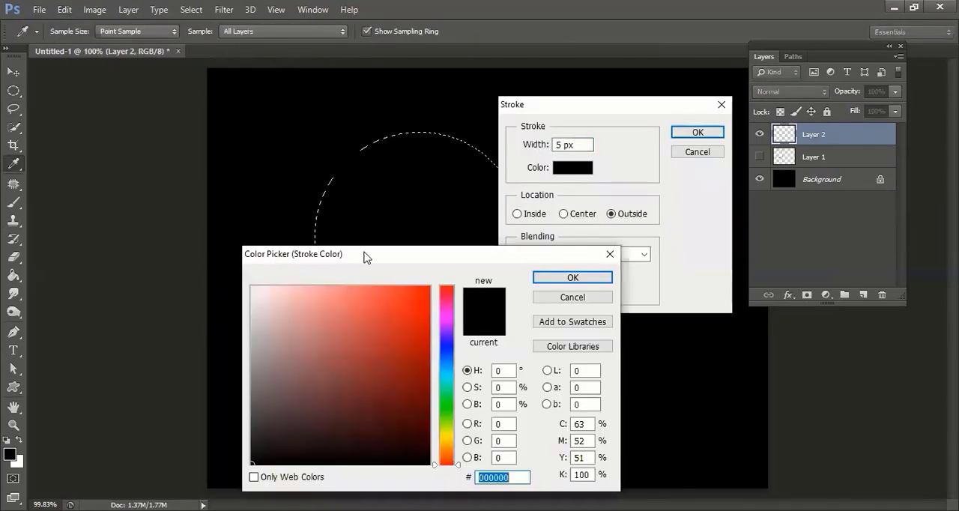
left_click_drag(354, 259, 555, 253)
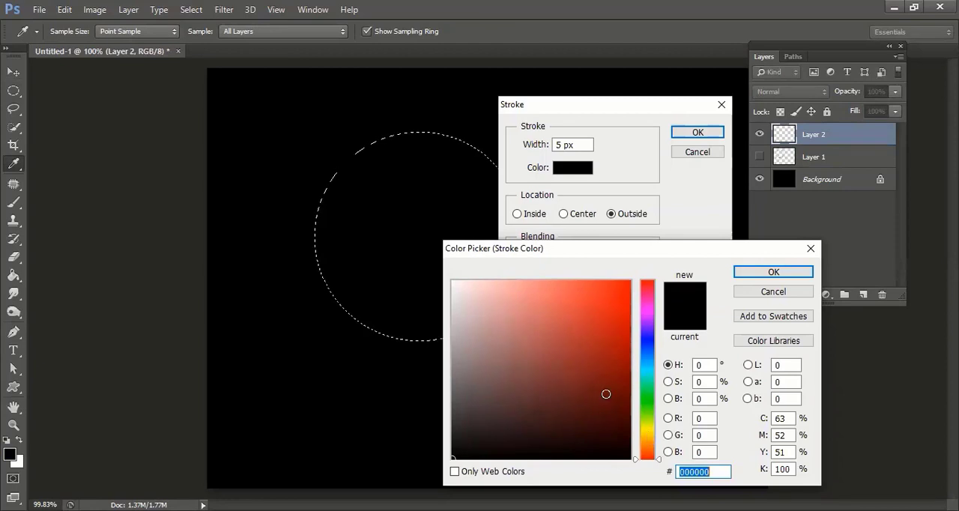
left_click_drag(473, 296, 415, 248)
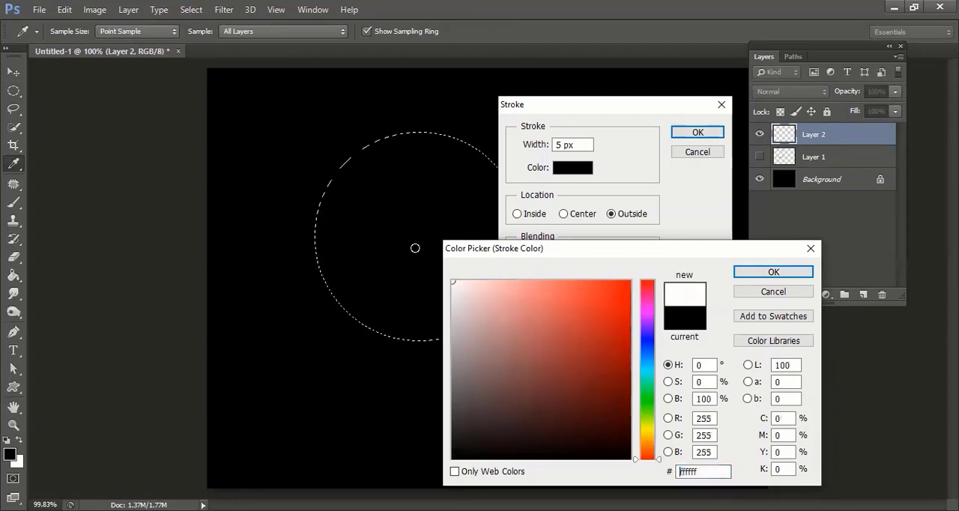
left_click(773, 272)
type("10")
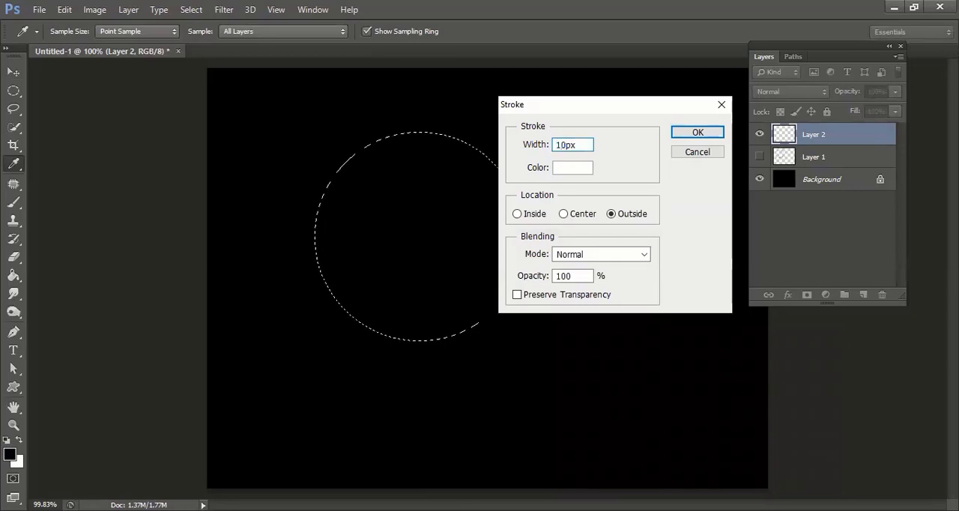
left_click(678, 132)
key("ctrl+d")
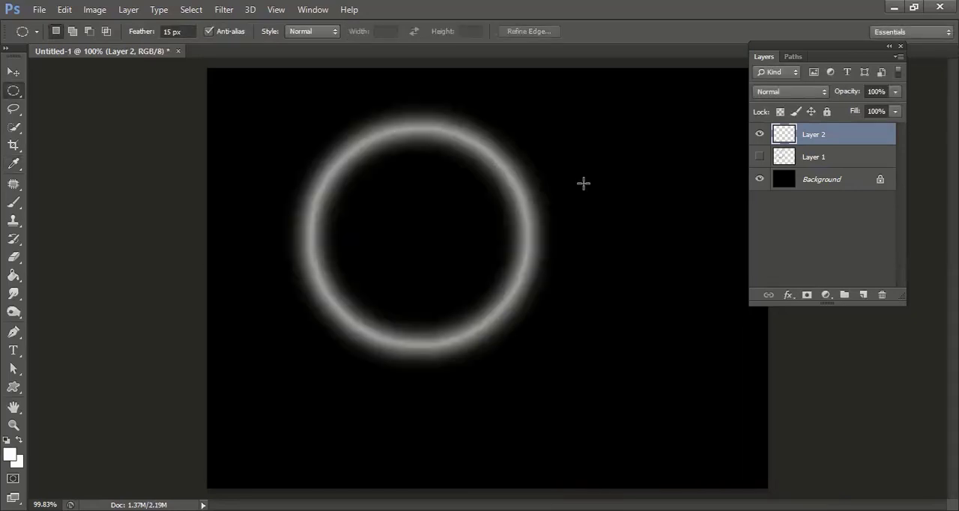
Check the white ring against transparency by briefly hiding the Background layer, and undo the deselection and the white stroke
left_click(757, 184)
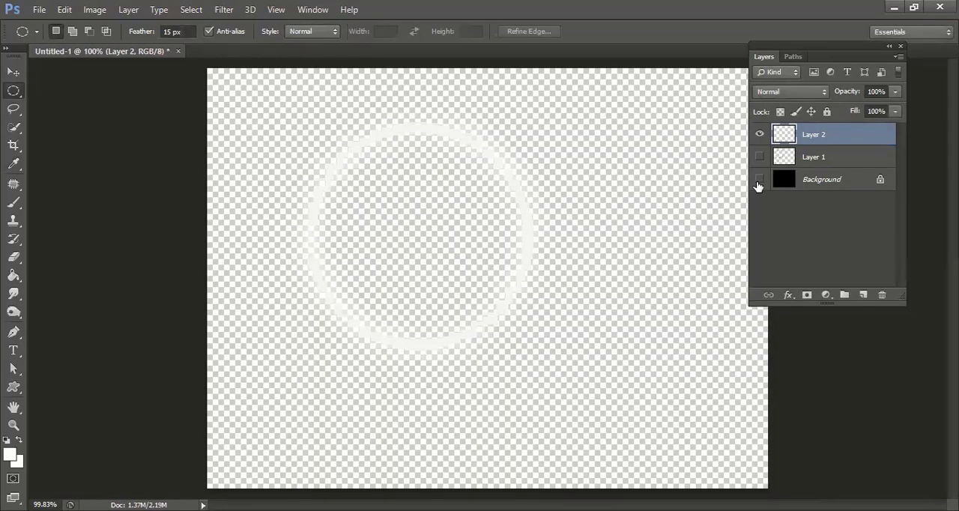
left_click(758, 185)
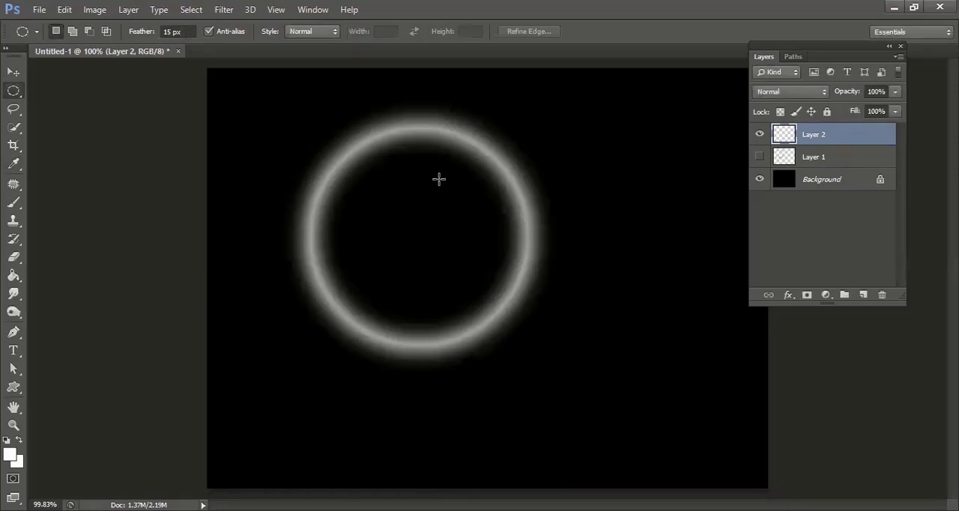
key("ctrl+alt+z")
key("ctrl+alt+z")
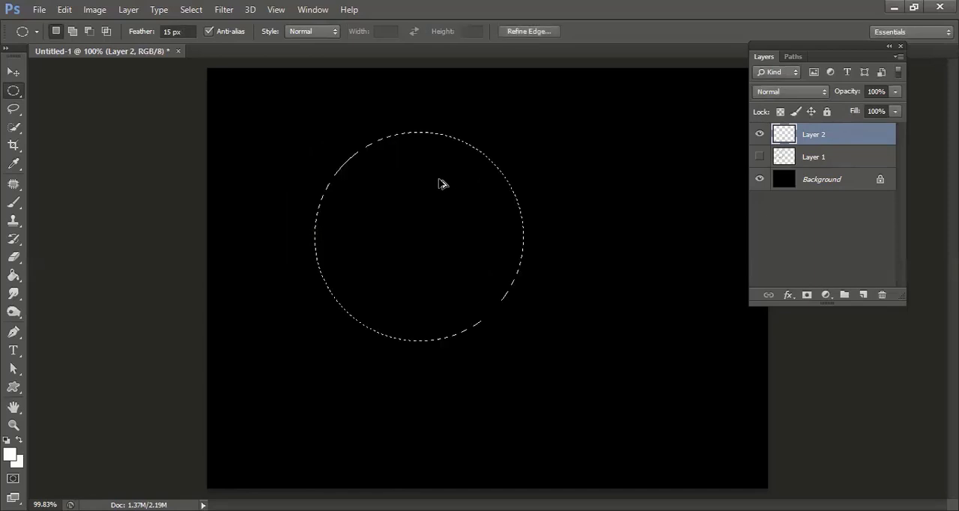
Stroke the feathered circular selection on Layer 2 in yellow, 10 px wide and placed outside, and deselect it
left_click(63, 10)
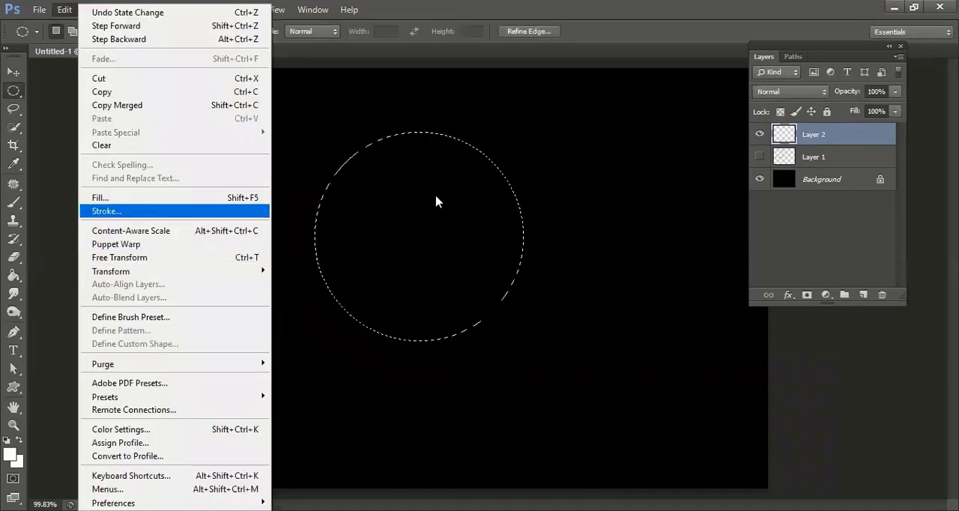
key("Return")
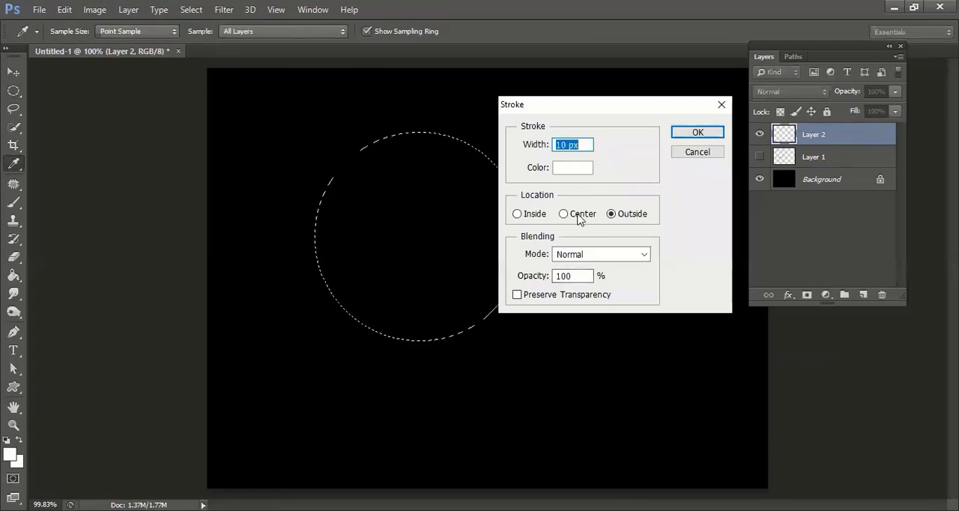
left_click(572, 172)
left_click(649, 429)
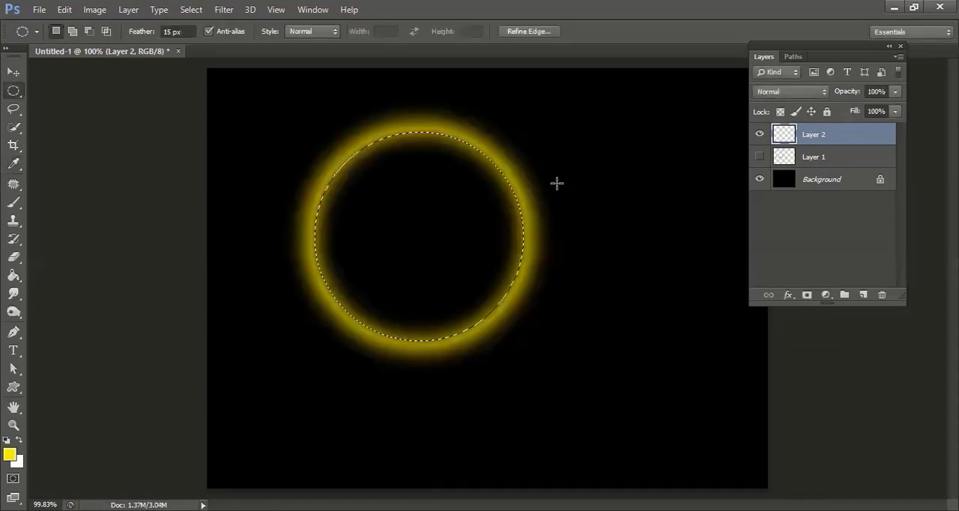
key("ctrl+d")
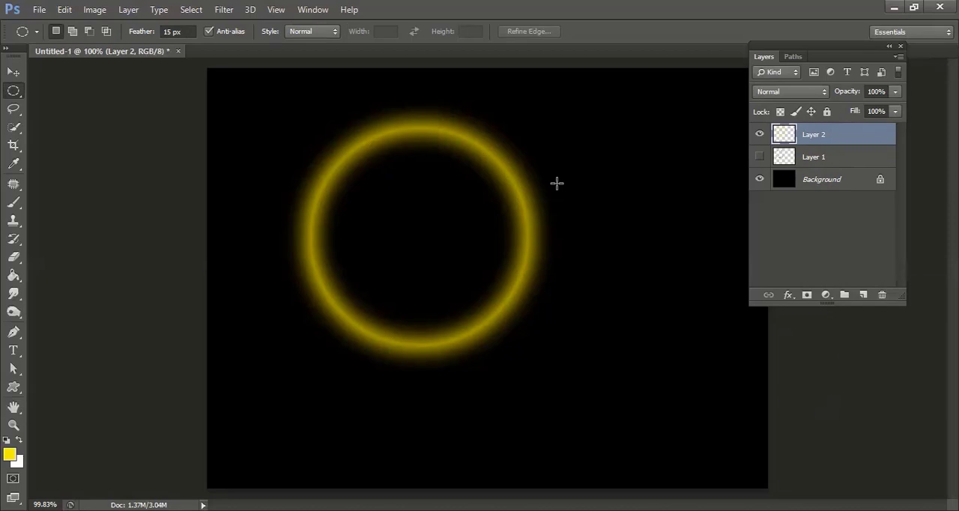
Show Layer 1, centre its blue ellipse on the yellow ring and stack the layer above Layer 2
left_click(759, 156)
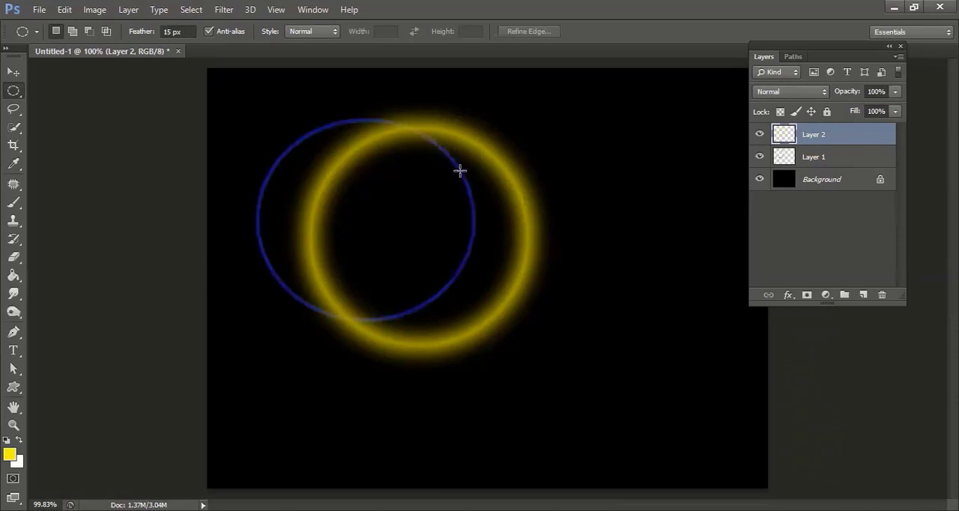
key("v")
left_click(822, 160)
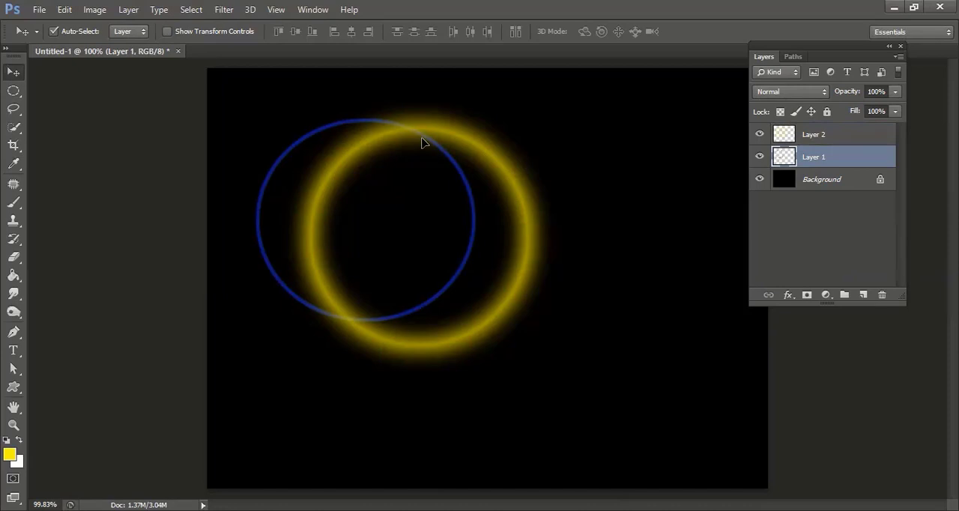
left_click_drag(422, 139, 504, 156)
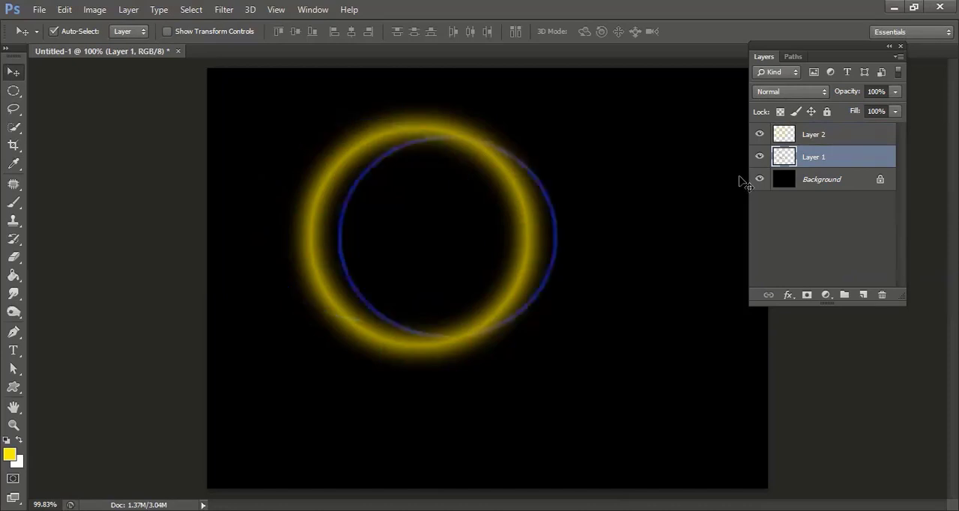
key("ctrl+z")
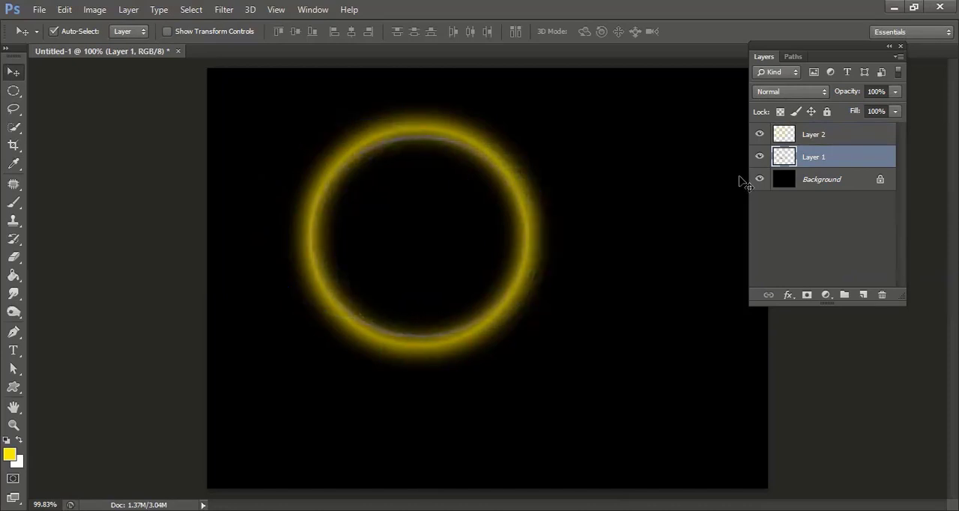
left_click_drag(809, 160, 813, 137)
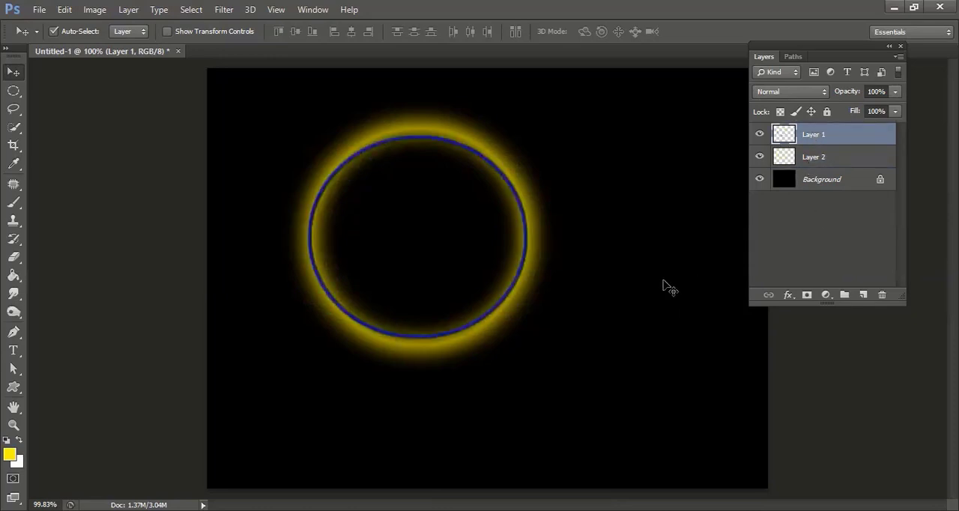
Delete Layer 1 and Layer 2
left_click(810, 158, "shift")
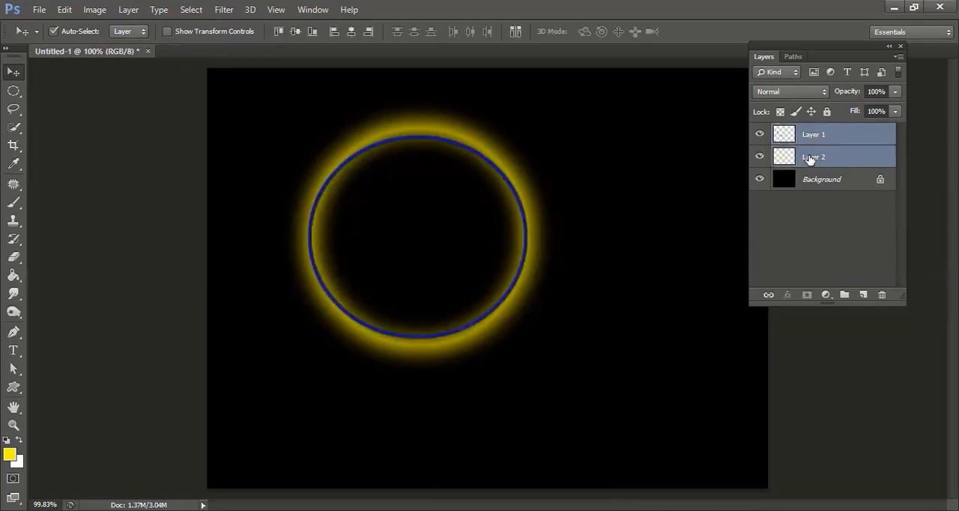
key("Delete")
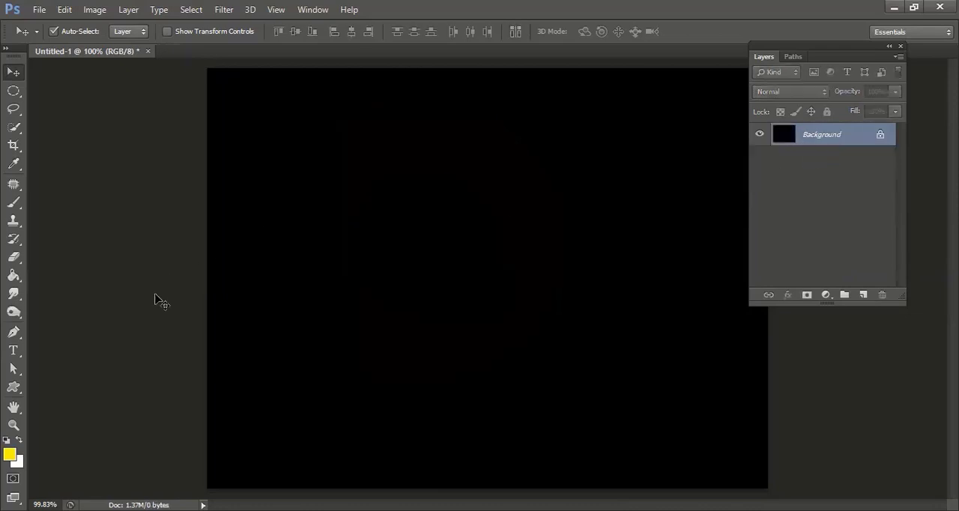
Draw an open S-shaped path with three anchor points across the middle of the canvas using the Pen tool
left_click(13, 331)
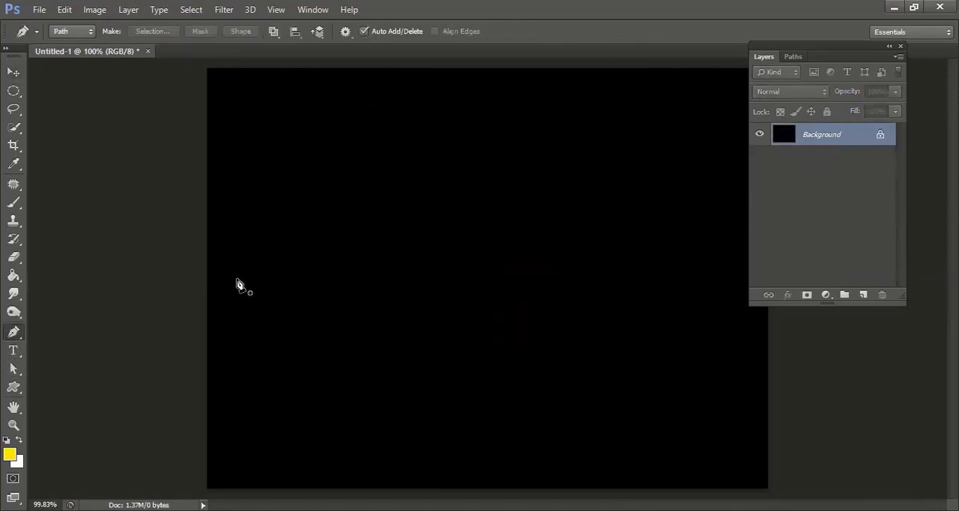
left_click(272, 256)
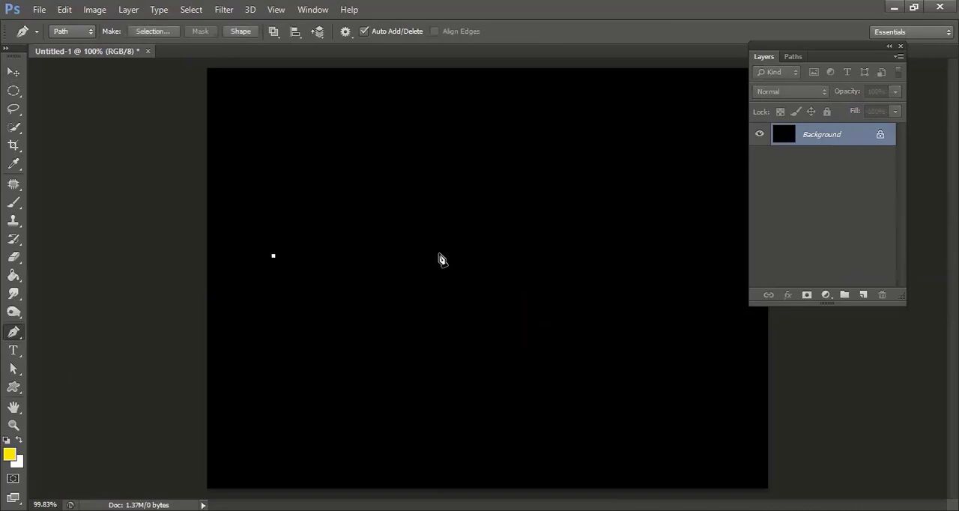
left_click_drag(445, 252, 519, 338)
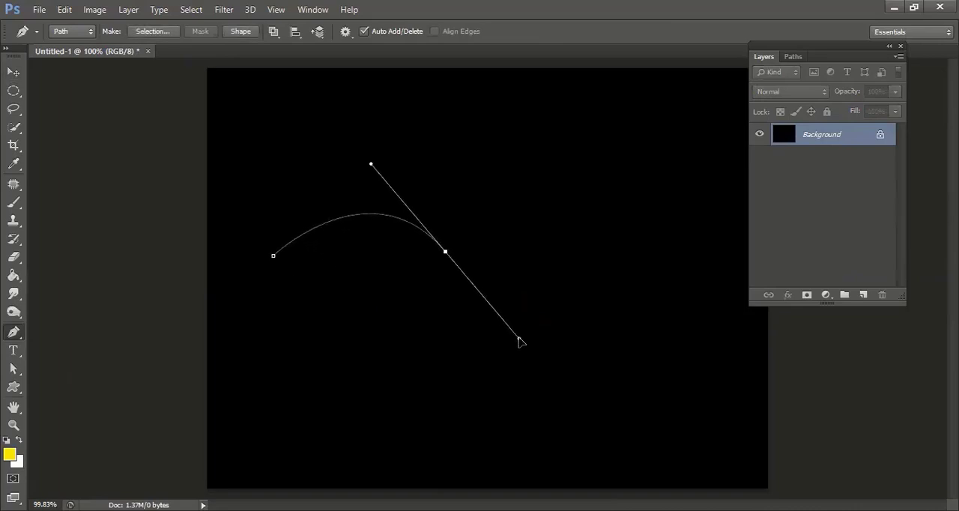
left_click(644, 205)
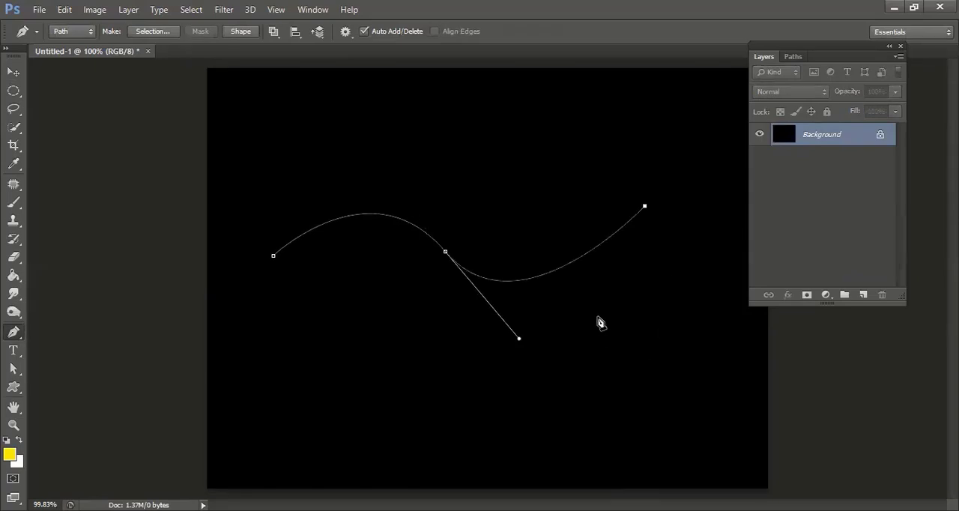
Try to convert the open S-shaped path into a new anti-aliased selection with a feather radius of 0 pixels, and undo it
left_click(69, 12)
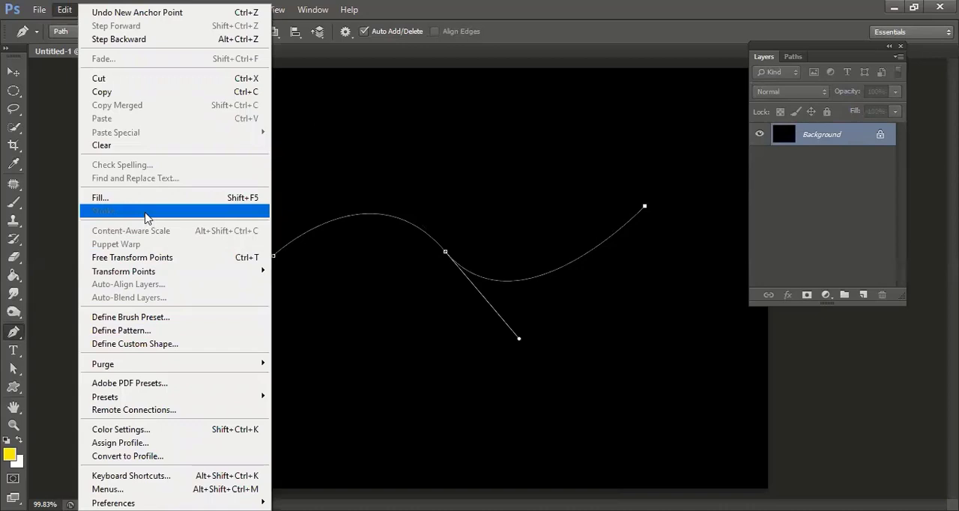
left_click(421, 6)
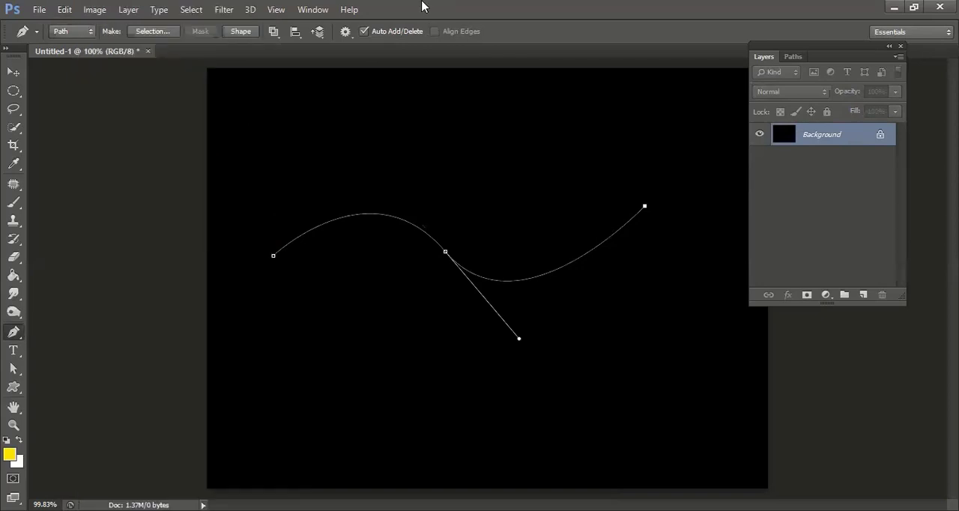
right_click(443, 257)
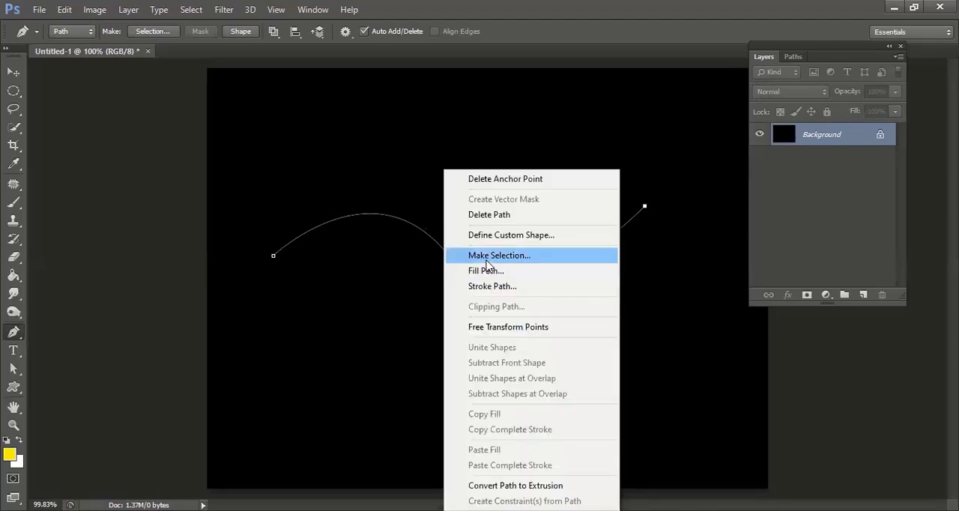
left_click(450, 256)
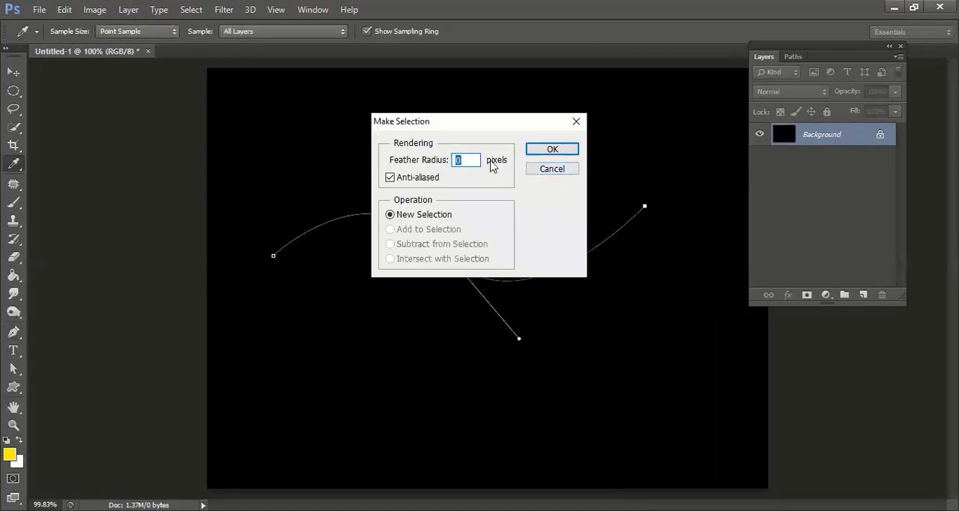
left_click(551, 152)
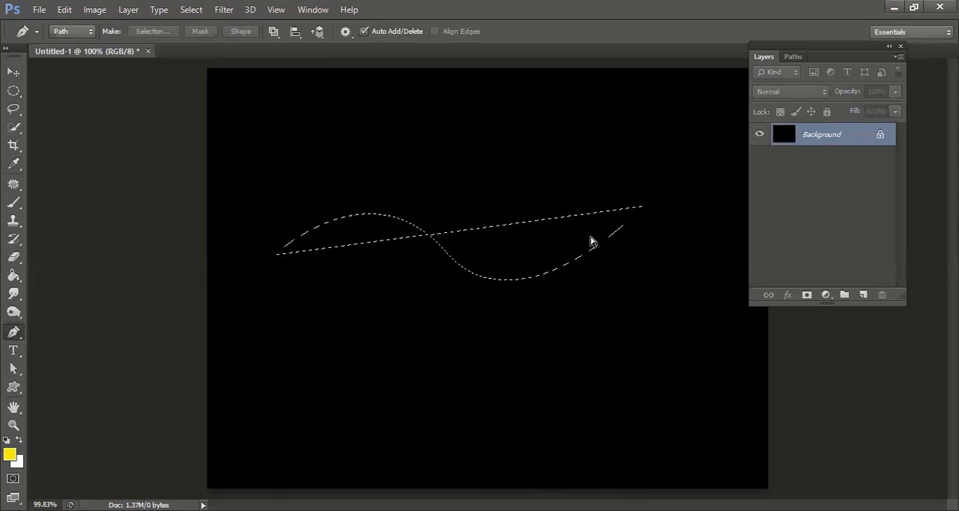
key("ctrl+z")
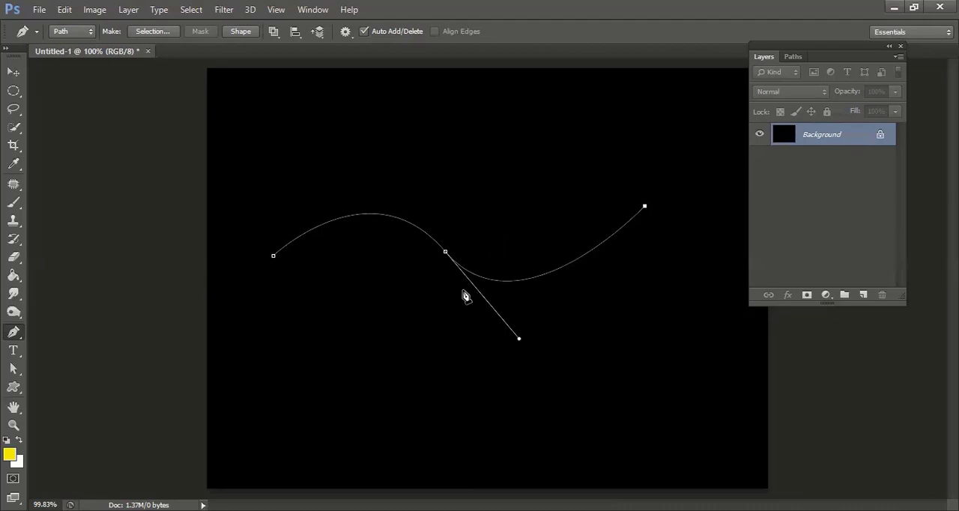
Close the path into a thin S-shaped ribbon by drawing a curved lower edge back to its starting point, and select its anchor points
left_click_drag(463, 290, 443, 289)
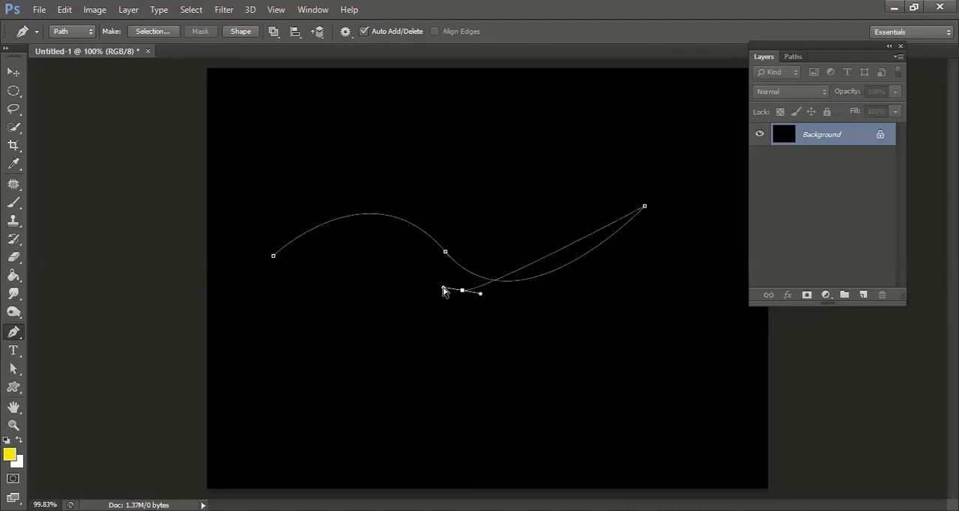
key("ctrl+z")
left_click_drag(462, 286, 352, 242)
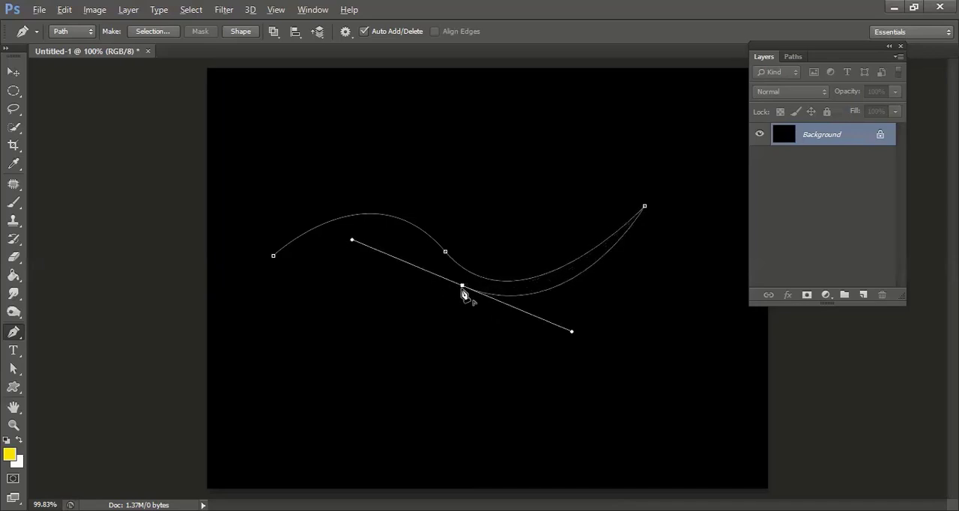
left_click(462, 287)
left_click_drag(282, 264, 166, 319)
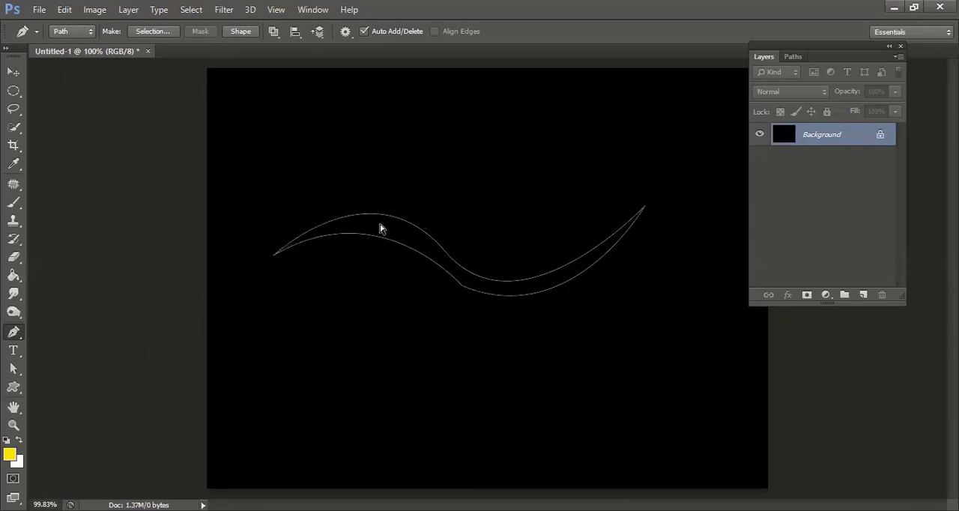
left_click_drag(274, 172, 652, 359)
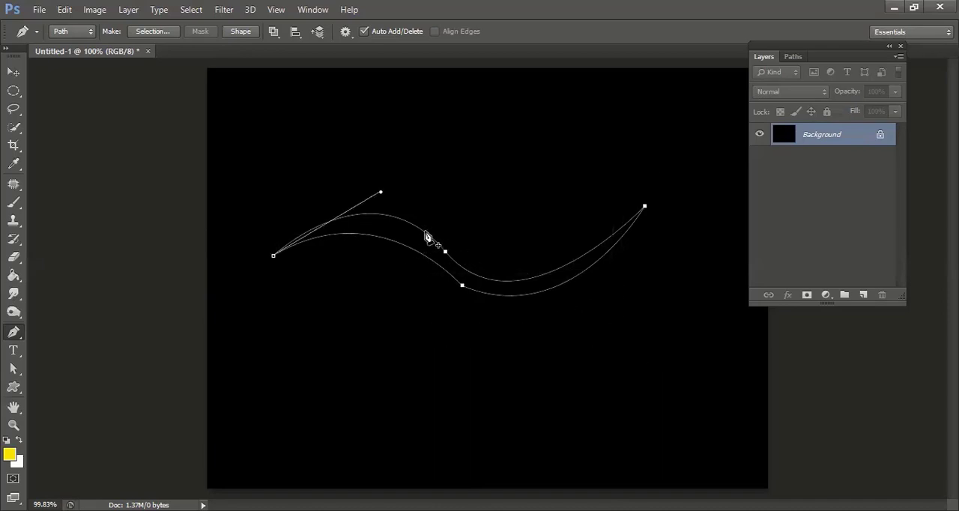
Convert the closed S-shaped ribbon path into a selection
right_click(444, 250)
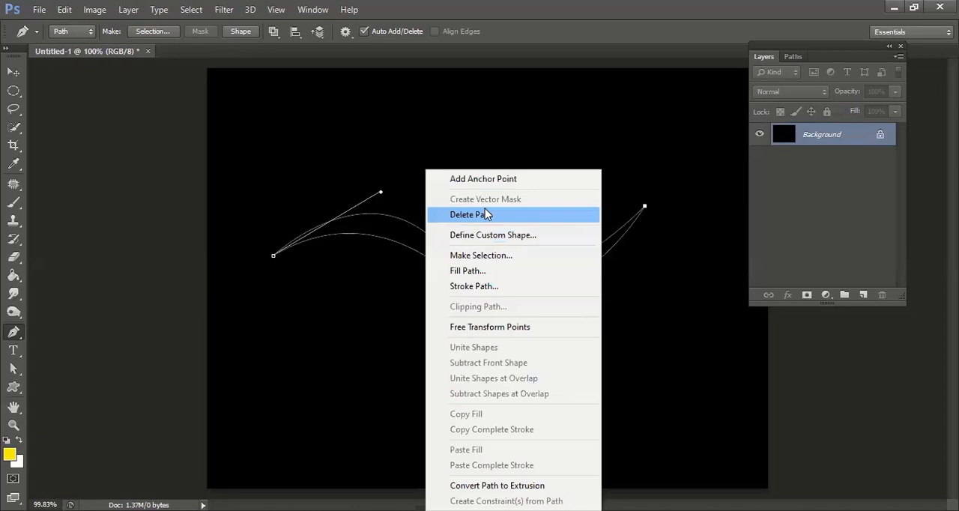
left_click(504, 261)
left_click(529, 145)
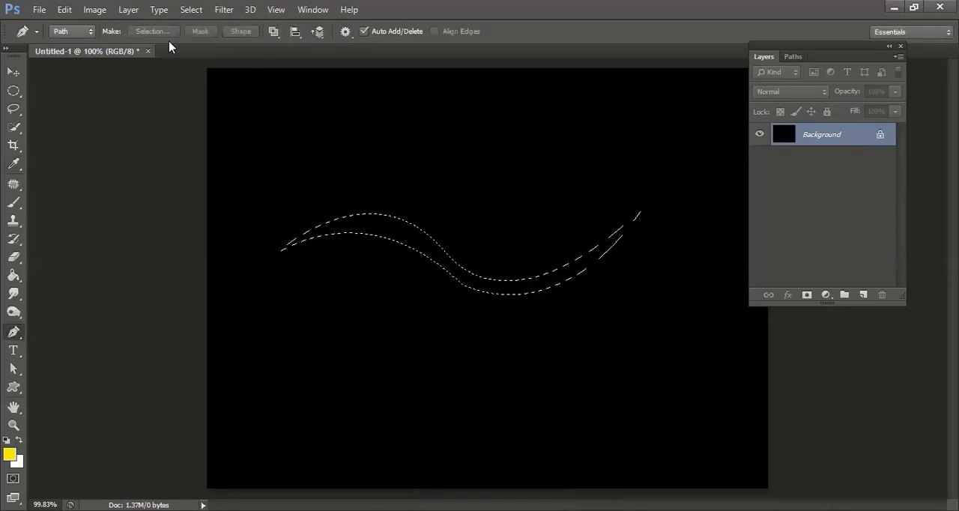
Stroke the S-shaped selection on the Background layer with a 10 px yellow outline placed outside, and deselect it
left_click(65, 9)
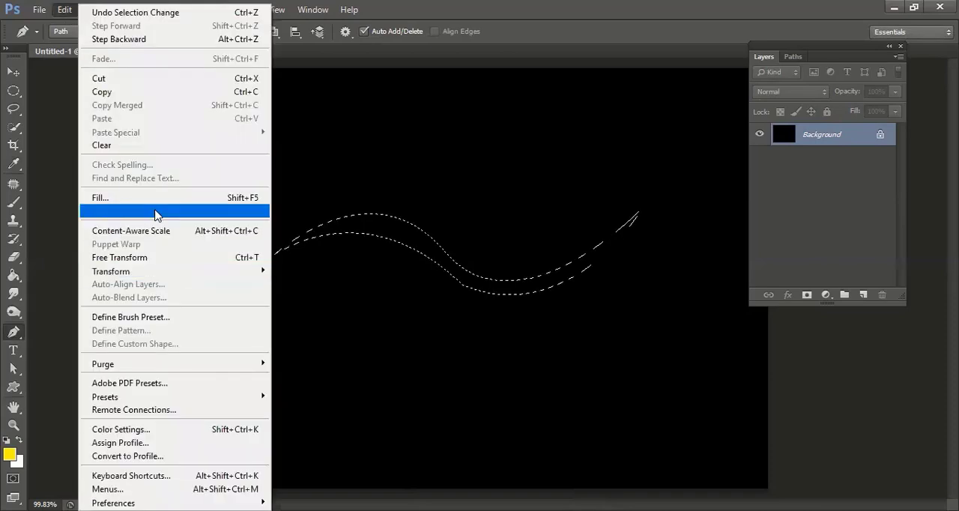
key("Return")
type("10")
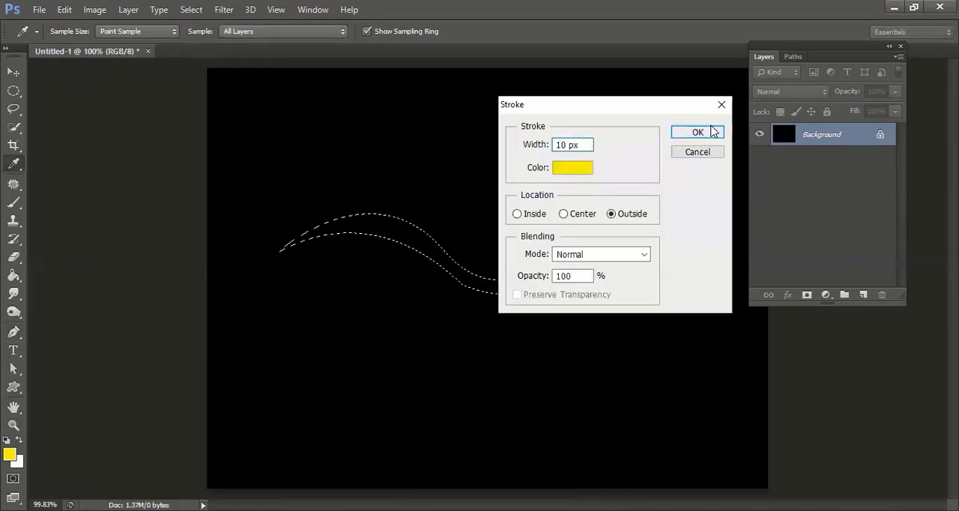
key("Return")
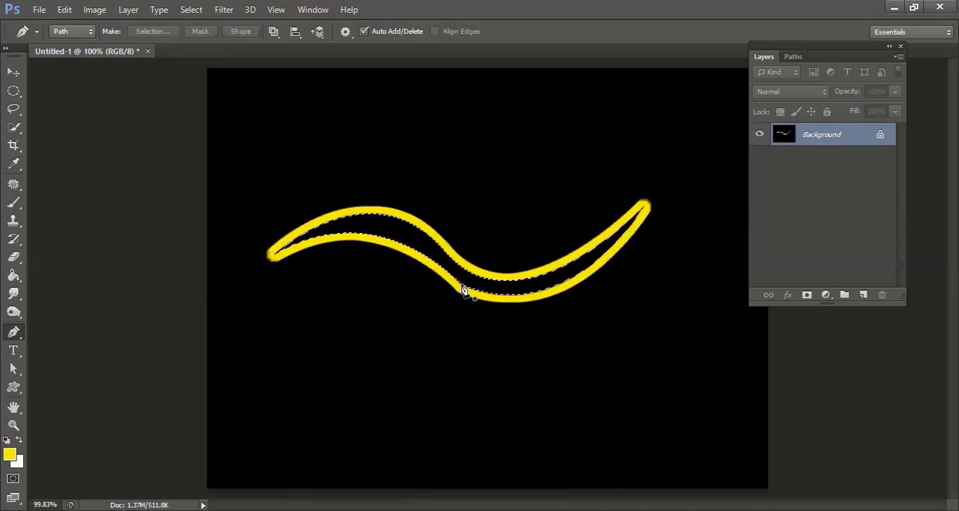
key("ctrl+d")
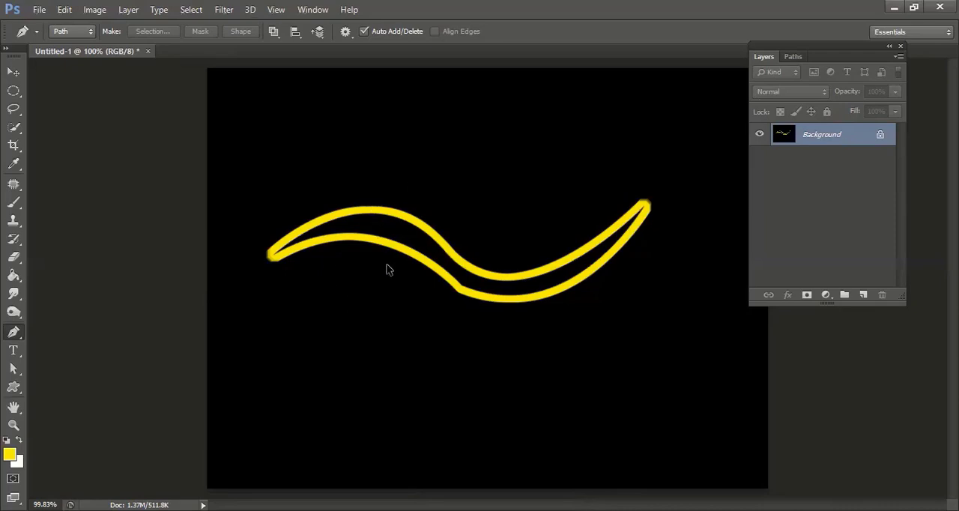
Undo the yellow stroke and clear the S-shaped selection
key("ctrl+alt+z")
key("ctrl+alt+z")
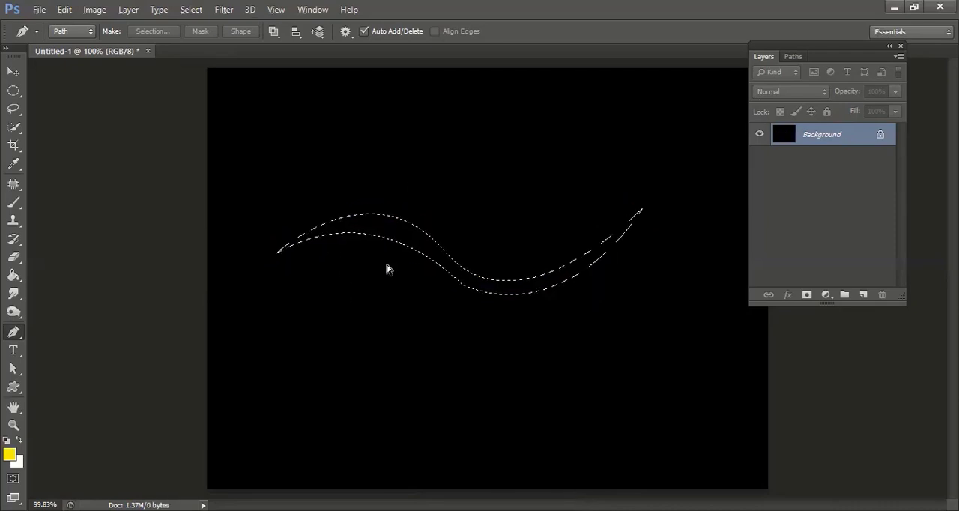
key("ctrl+d")
left_click(65, 10)
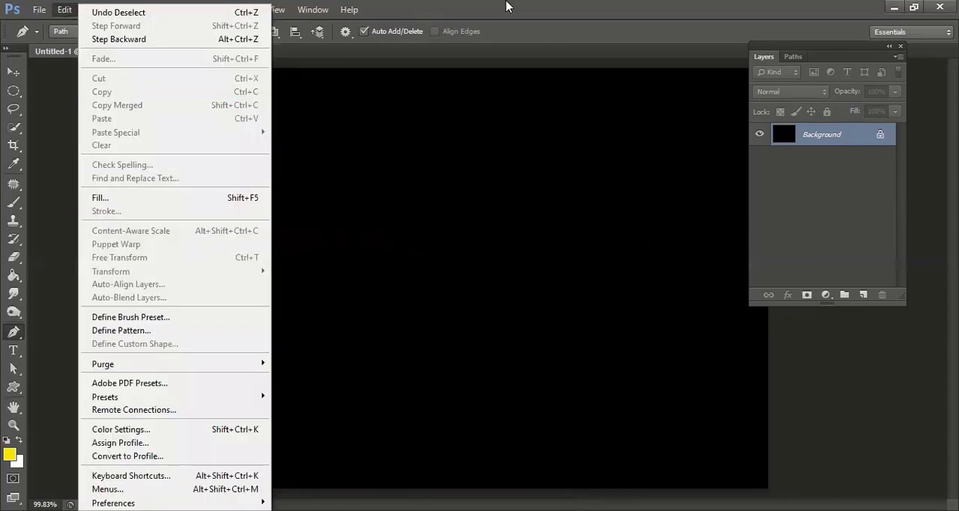
Add a new layer above the Background and set the Elliptical Marquee tool's feather to 0 px
left_click(862, 294)
left_click(862, 294)
left_click(14, 90)
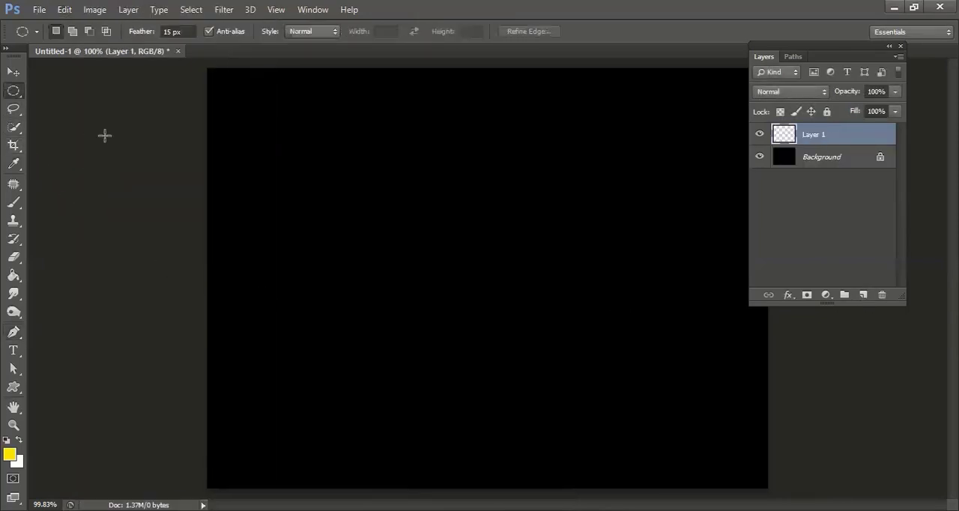
left_click_drag(321, 110, 551, 293)
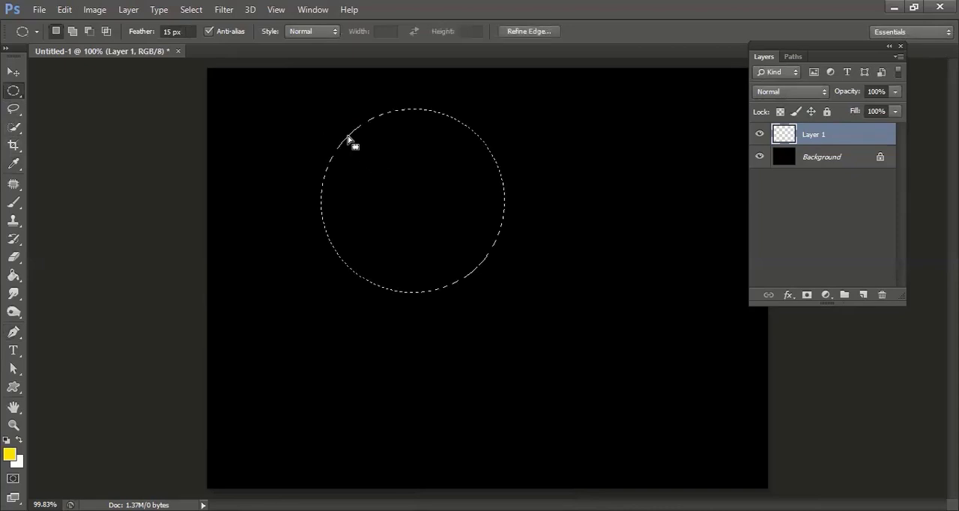
left_click(349, 142)
double_click(168, 31)
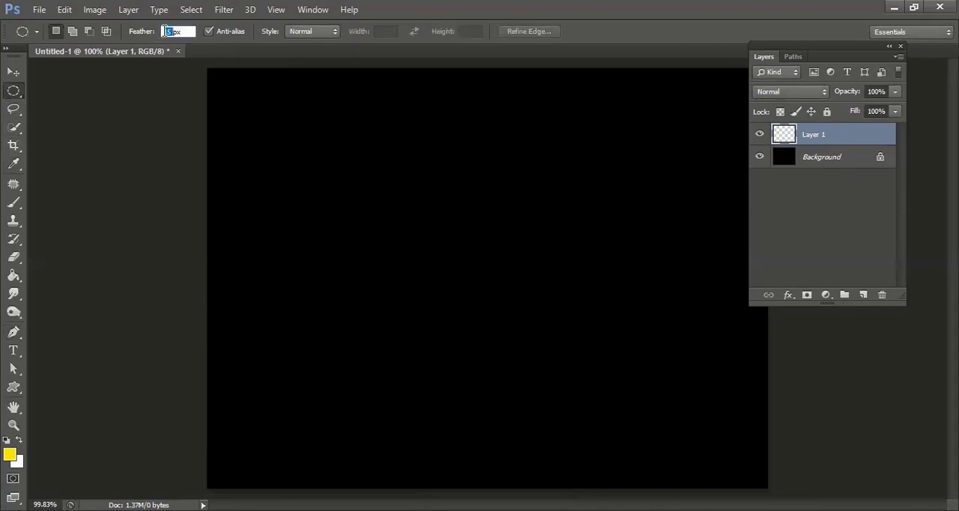
type("0")
key("Return")
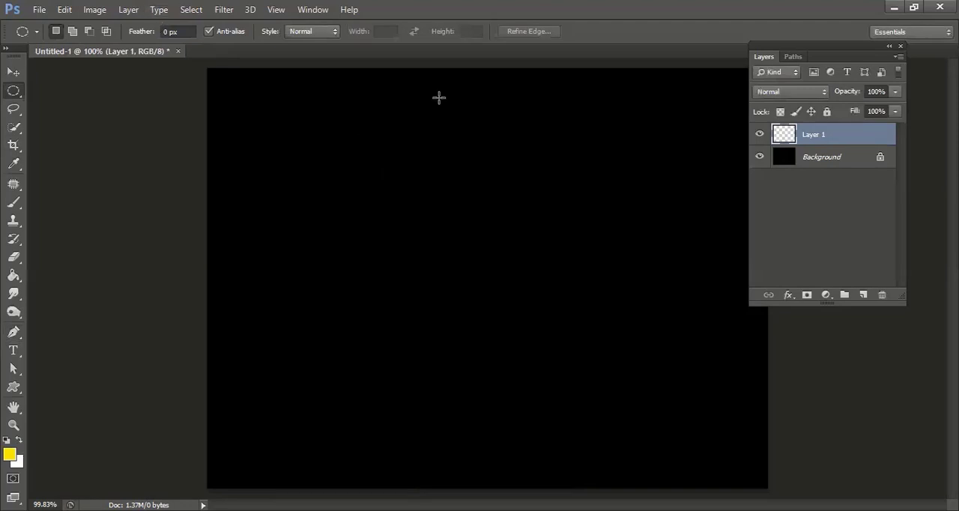
Draw a large hard-edged circular selection around the middle of the canvas and fill it with red (ff0000) at 100% opacity
left_click_drag(330, 149, 498, 367)
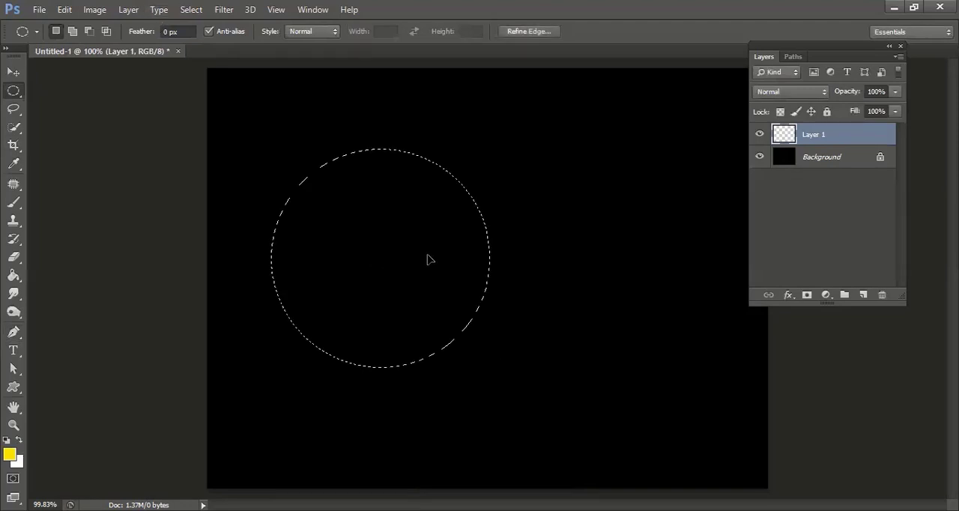
left_click(64, 10)
left_click(143, 199)
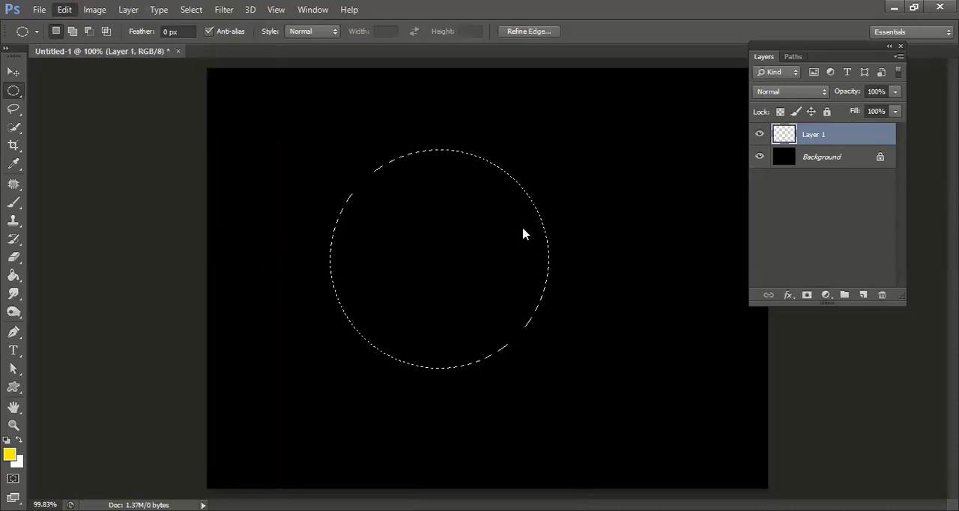
left_click(487, 157)
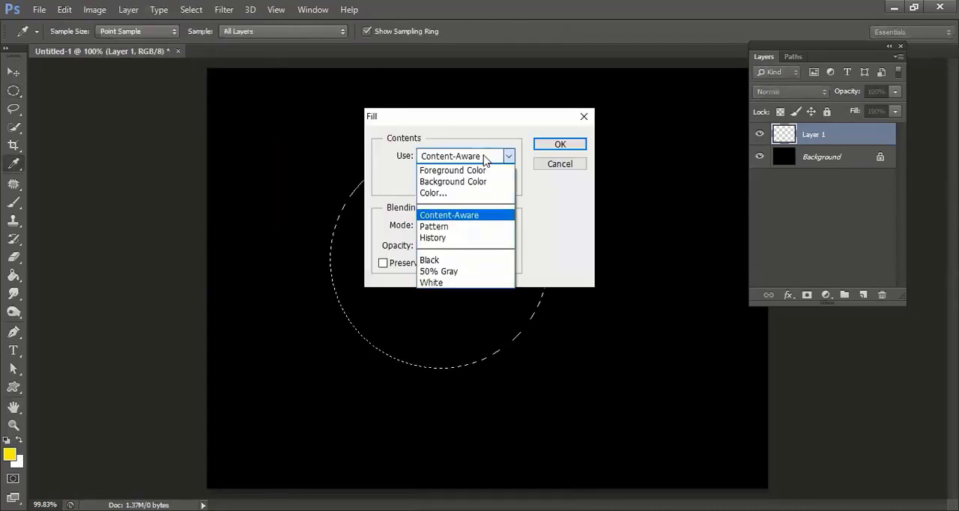
left_click(443, 193)
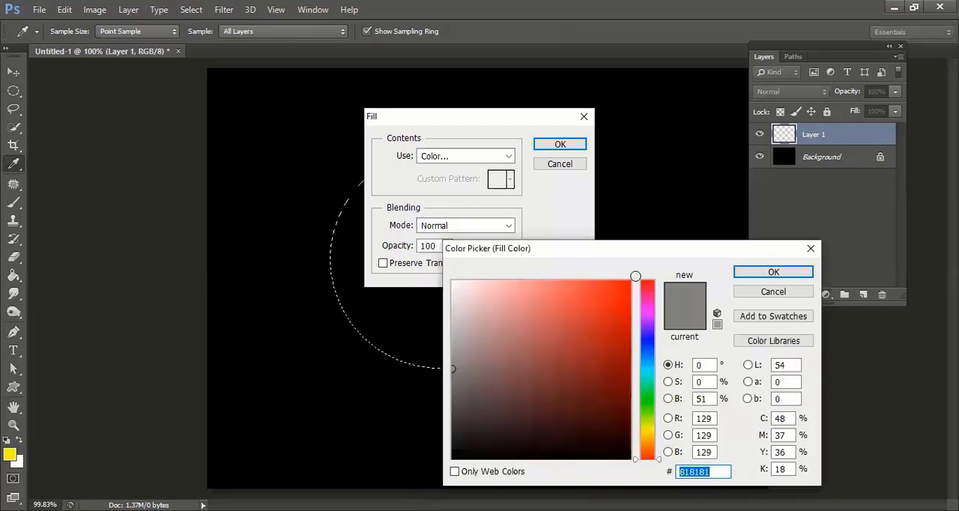
type("ff0000")
left_click(773, 271)
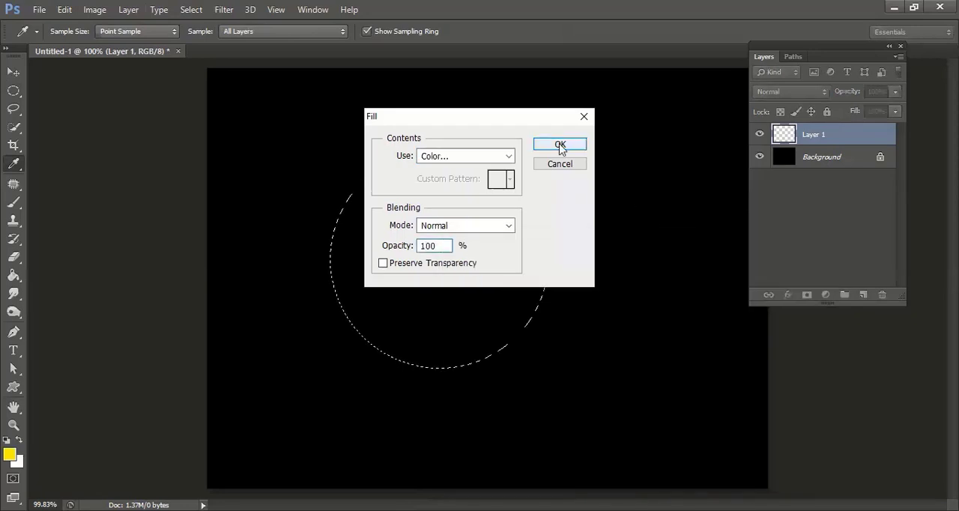
left_click(560, 146)
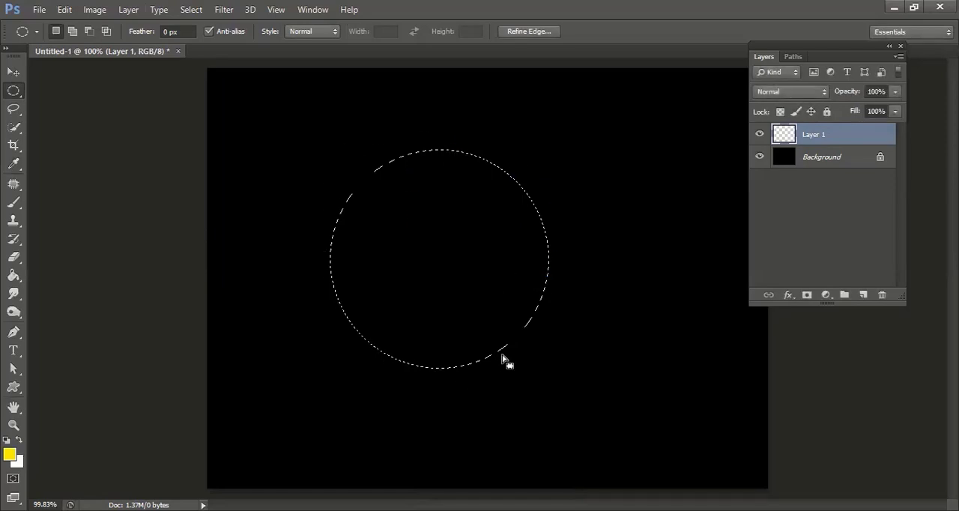
Stroke the red circle's selection with a 10 px green (009e0f) outline placed outside, and deselect it
left_click(65, 10)
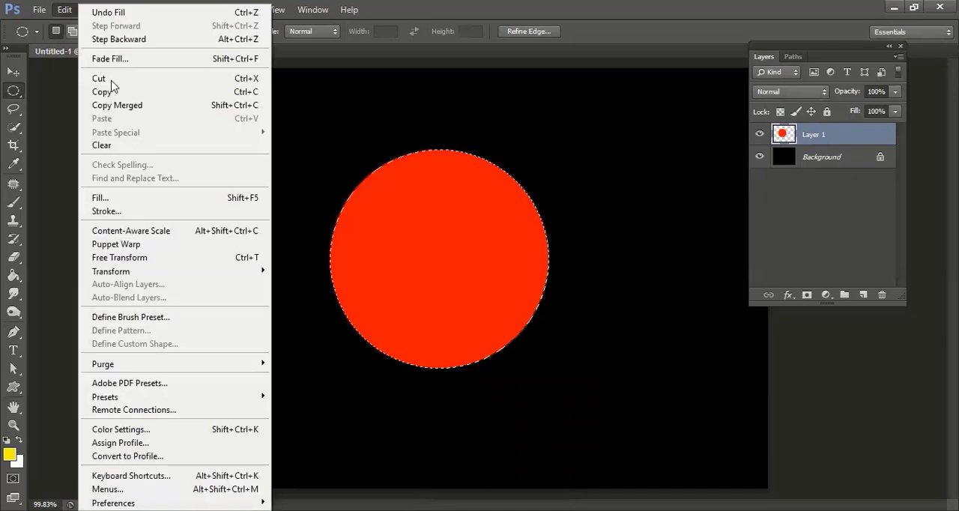
key("Return")
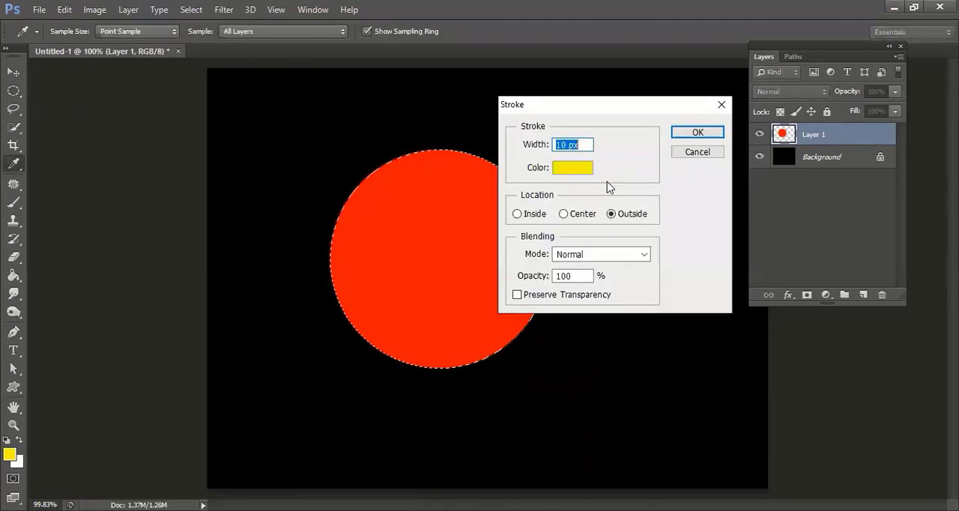
left_click(568, 172)
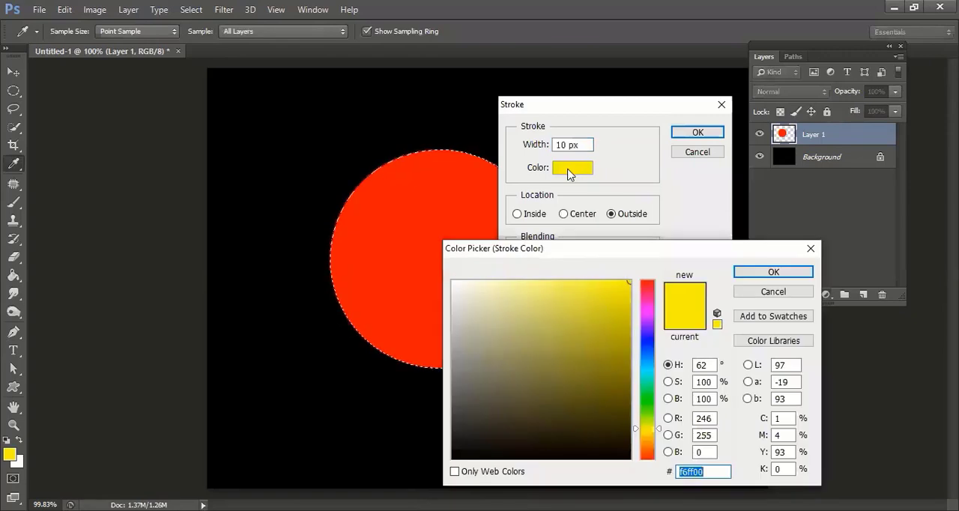
left_click(640, 343)
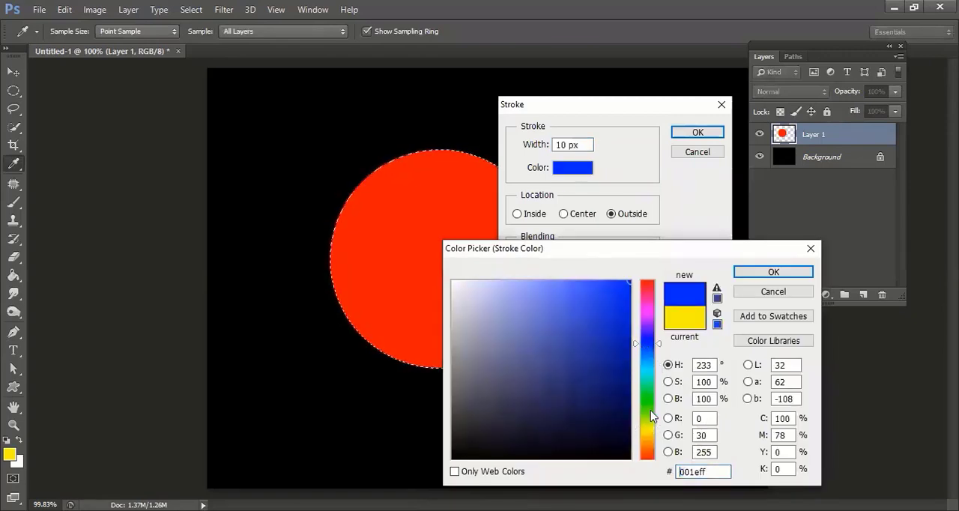
double_click(703, 471)
type("009e0f")
key("Return")
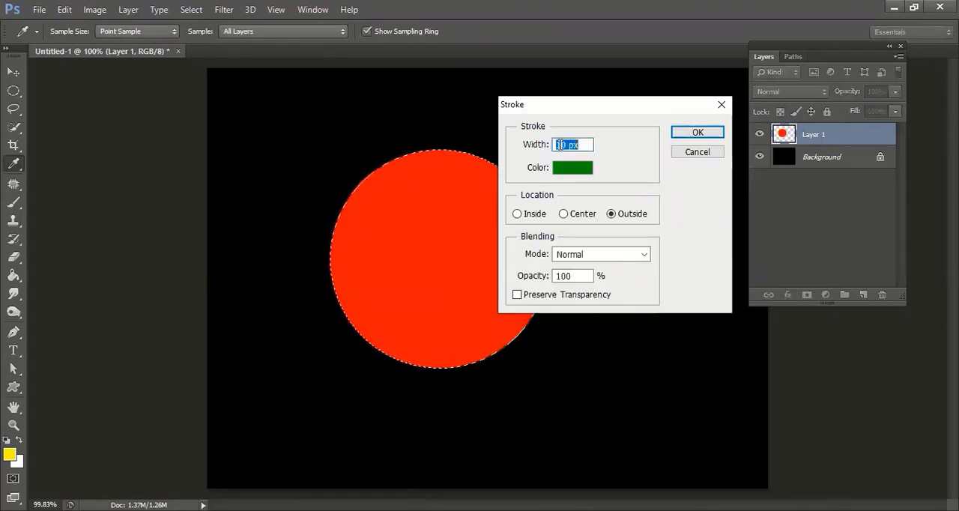
left_click(688, 135)
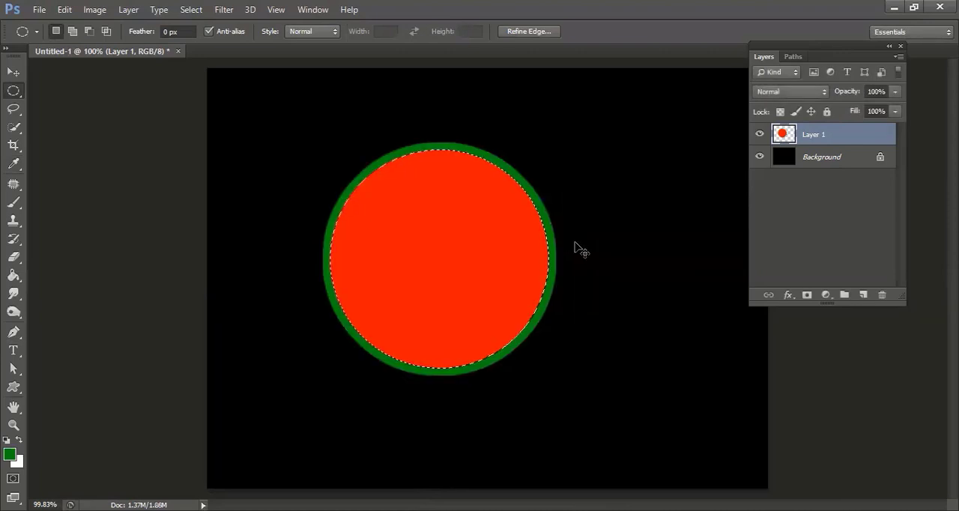
key("ctrl+d")
Move the green-outlined red circle near the centre of the canvas with the Move tool
key("v")
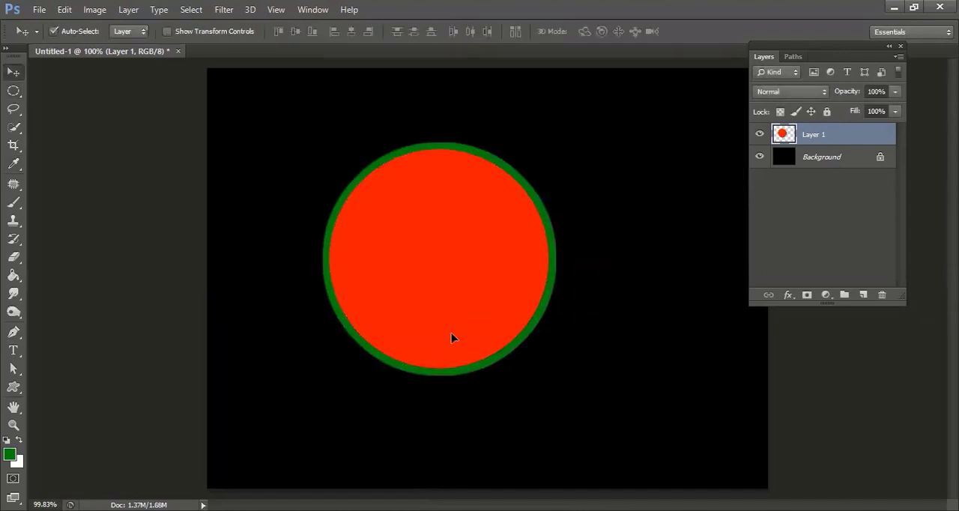
left_click_drag(506, 230, 504, 208)
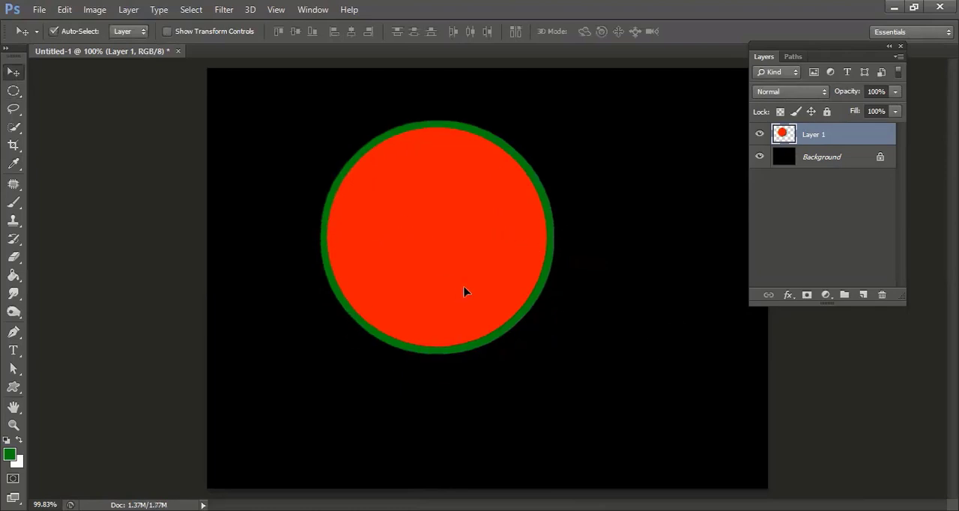
left_click_drag(479, 263, 403, 231)
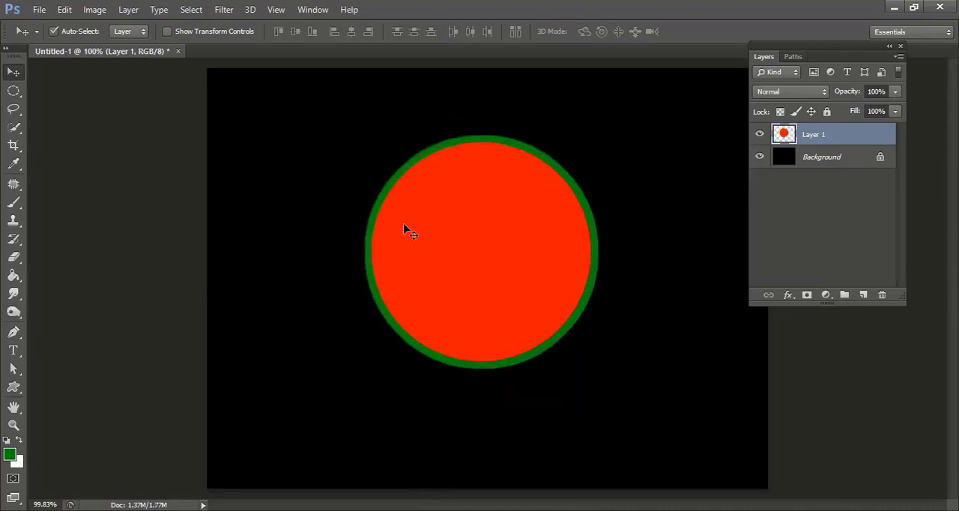